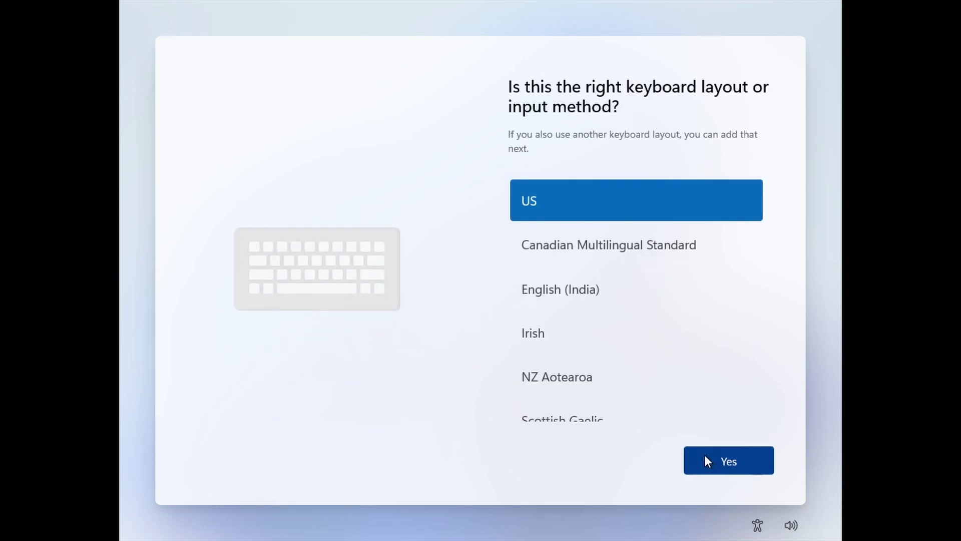
Accept the US keyboard layout and skip naming the device.
left_click(704, 460)
left_click(707, 467)
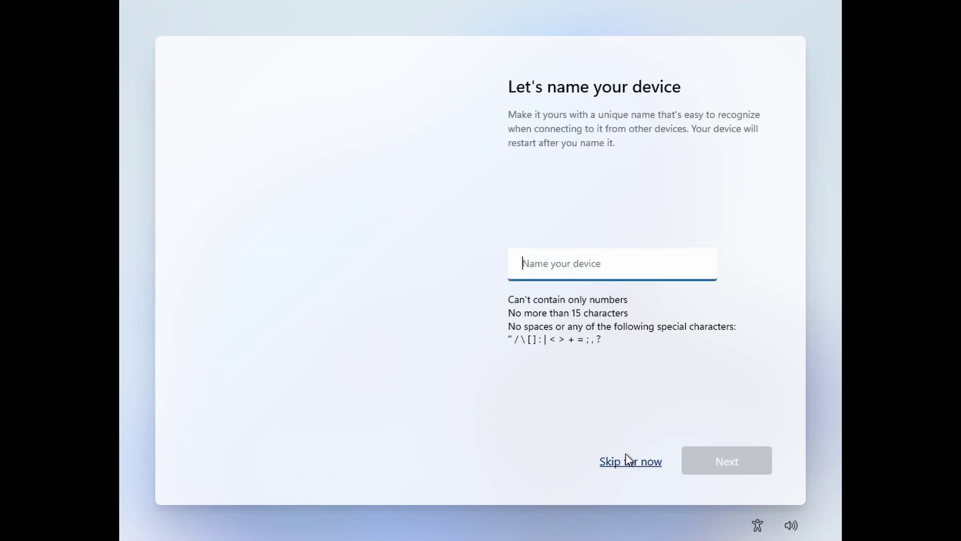
left_click(628, 460)
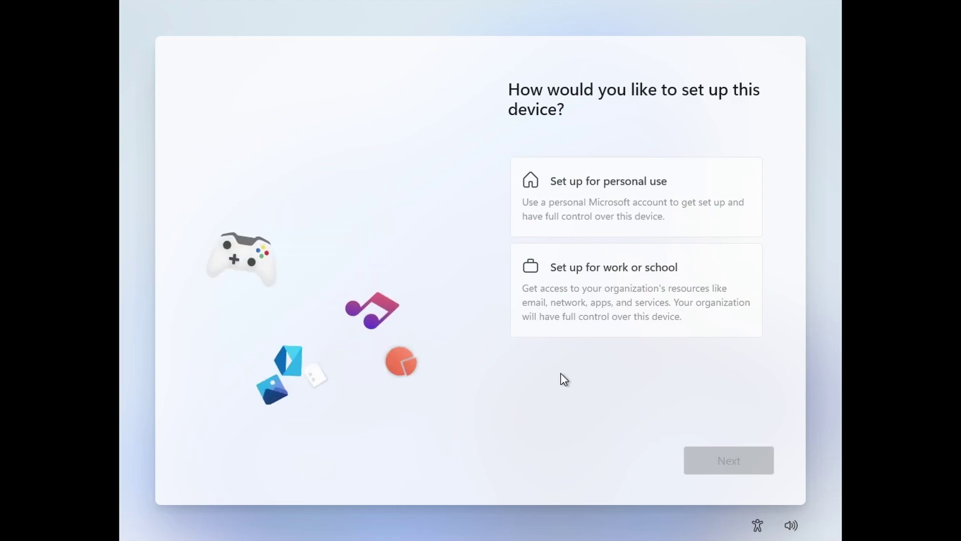
Set up the device for work or school and choose to join a domain instead of signing in with a Microsoft account.
left_click(575, 305)
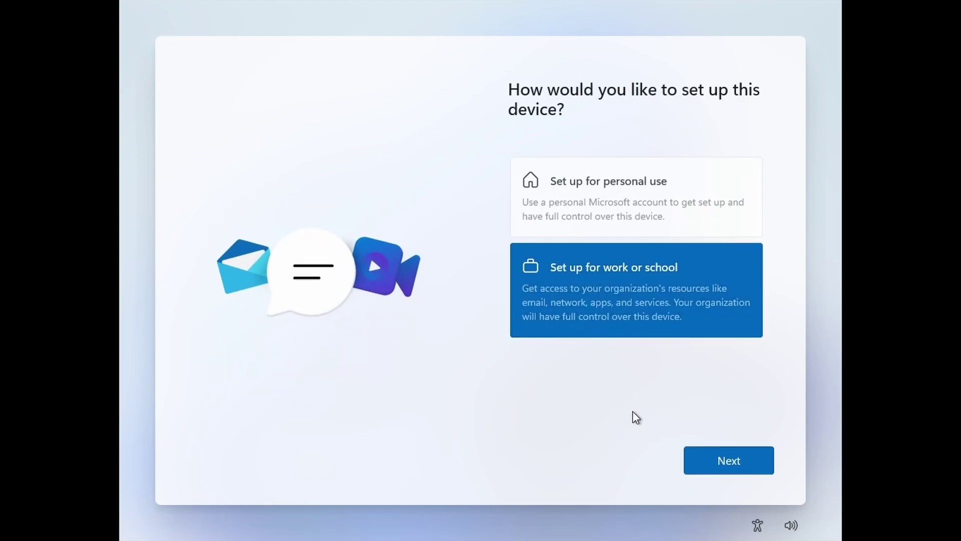
left_click(730, 461)
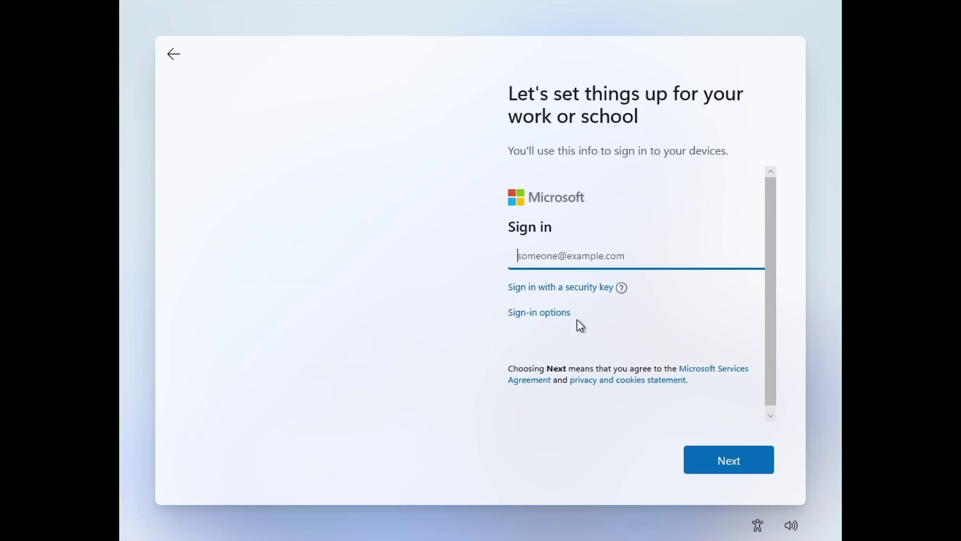
left_click(563, 312)
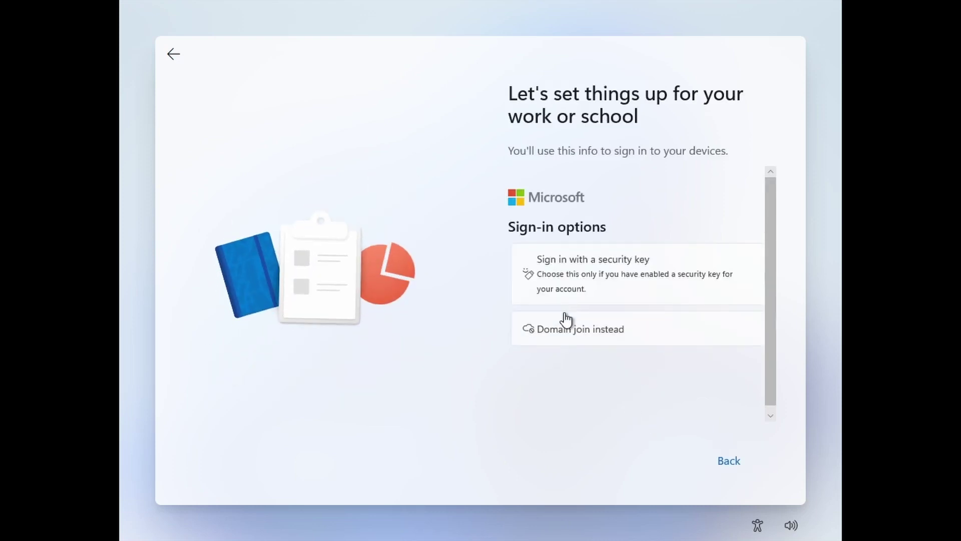
left_click(567, 335)
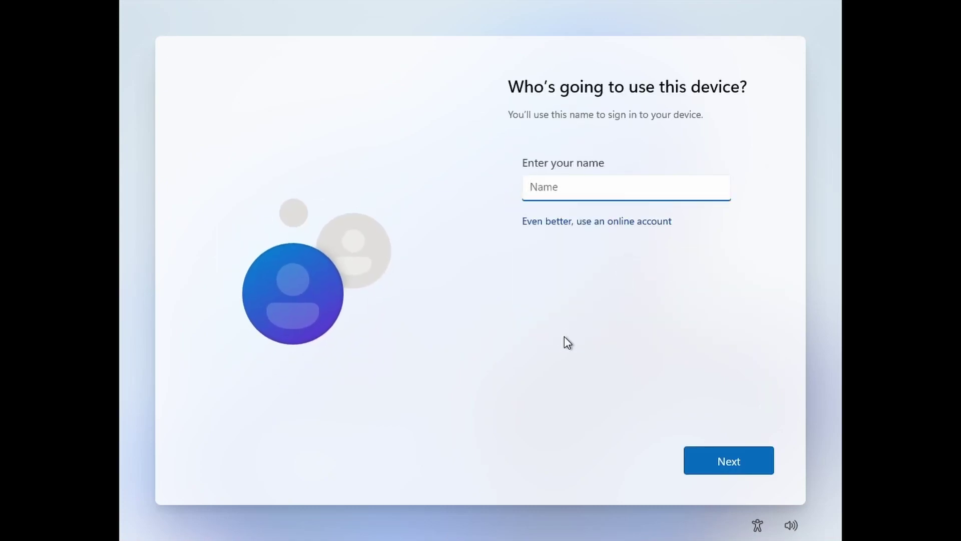
Name the local user account GSX and continue with a blank password.
type("GSZ")
key("BackSpace")
type("X")
key("Return")
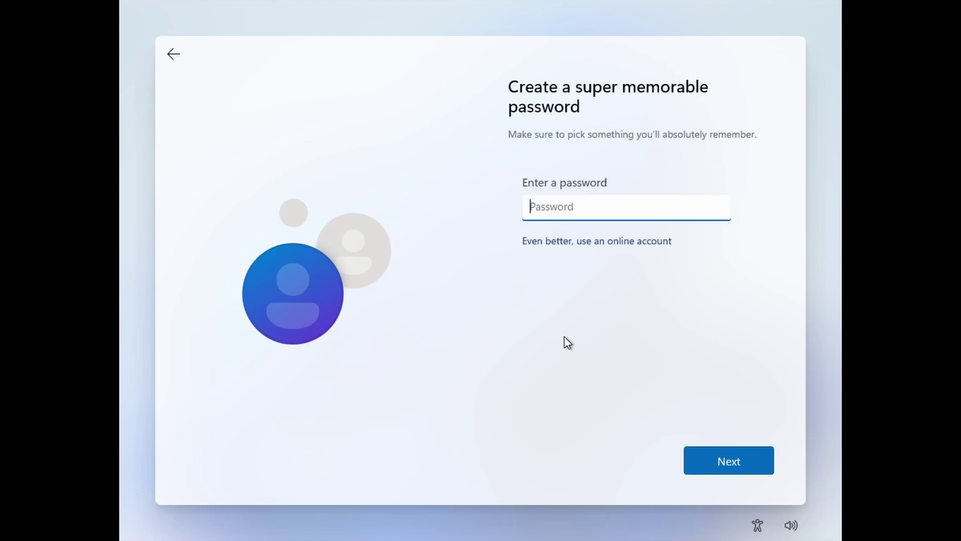
left_click(727, 459)
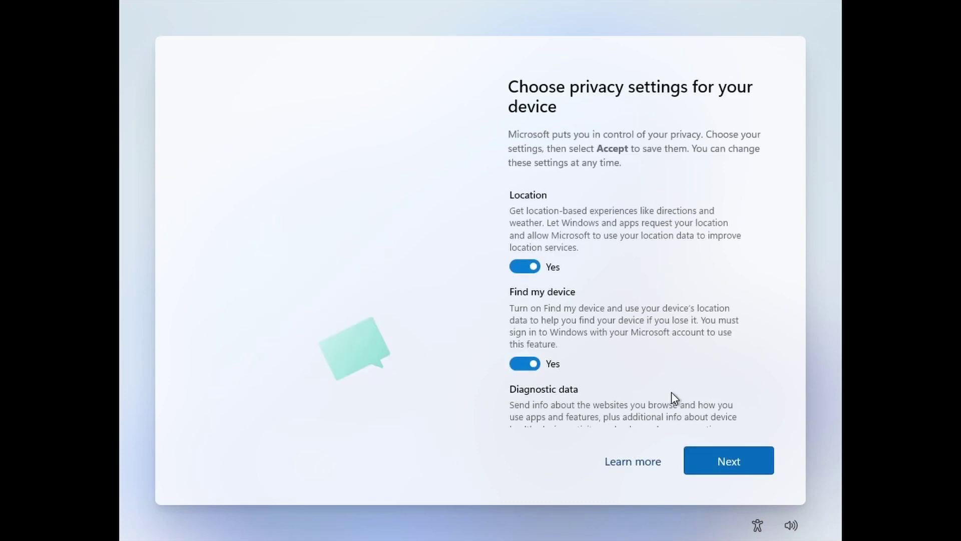
Turn off location, Find my device, inking and typing, tailored experiences and advertising ID, limit diagnostic data to required only, and accept the privacy settings.
left_click(524, 266)
left_click(541, 357)
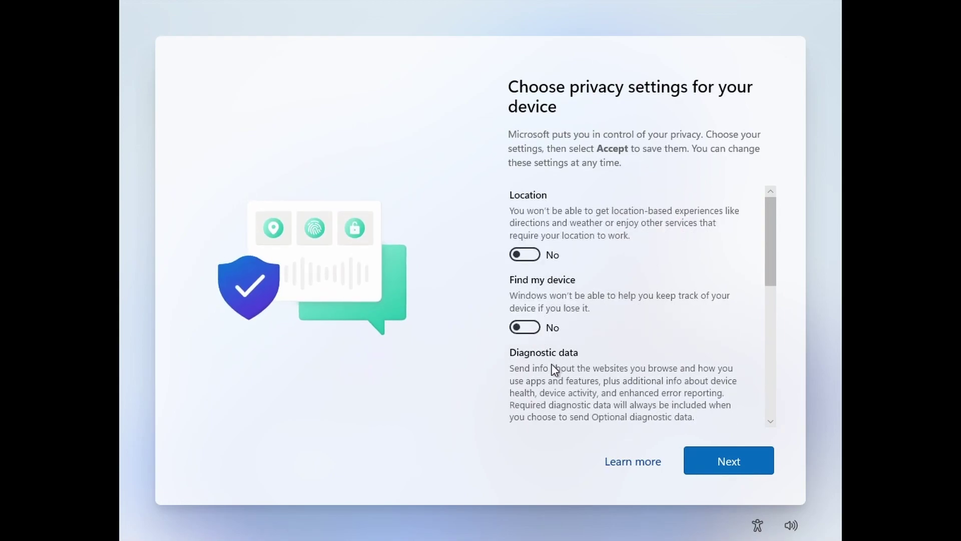
scroll(544, 359, "down", 3)
left_click(527, 328)
scroll(521, 317, "down", 3)
left_click(524, 306)
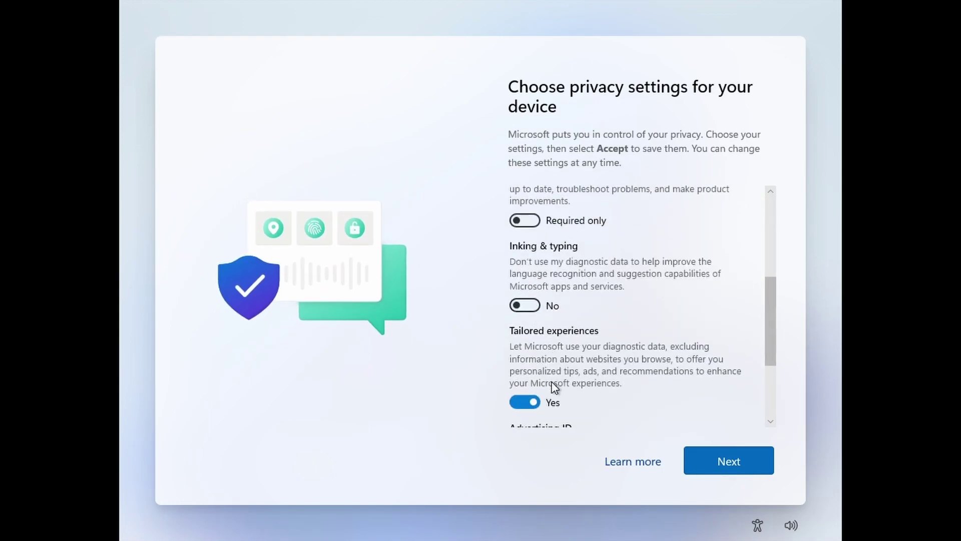
left_click(526, 402)
scroll(547, 401, "down", 3)
left_click(536, 342)
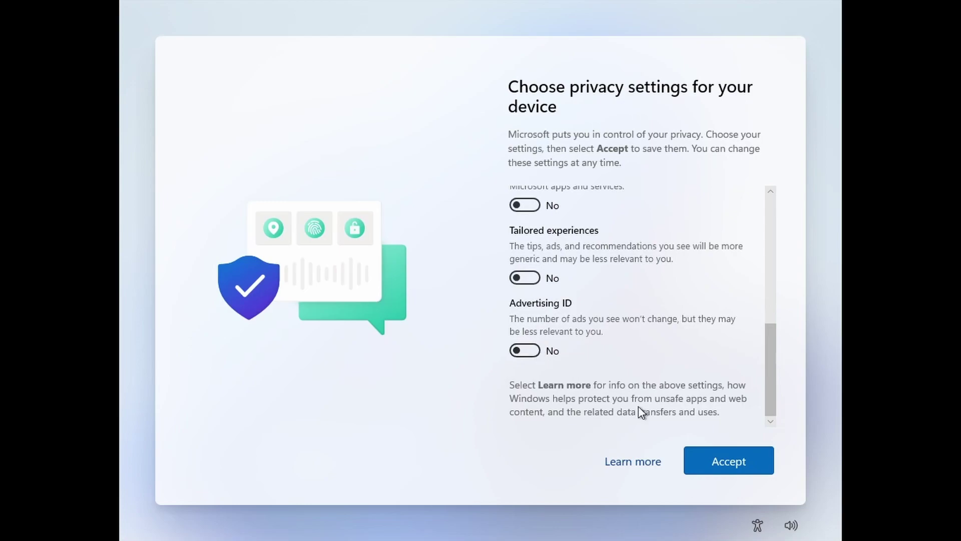
left_click(761, 462)
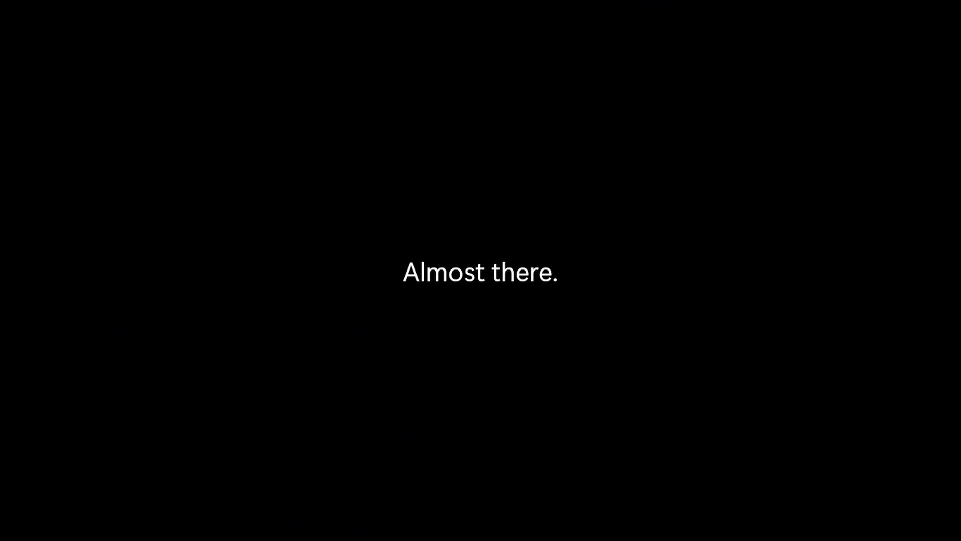
key("super")
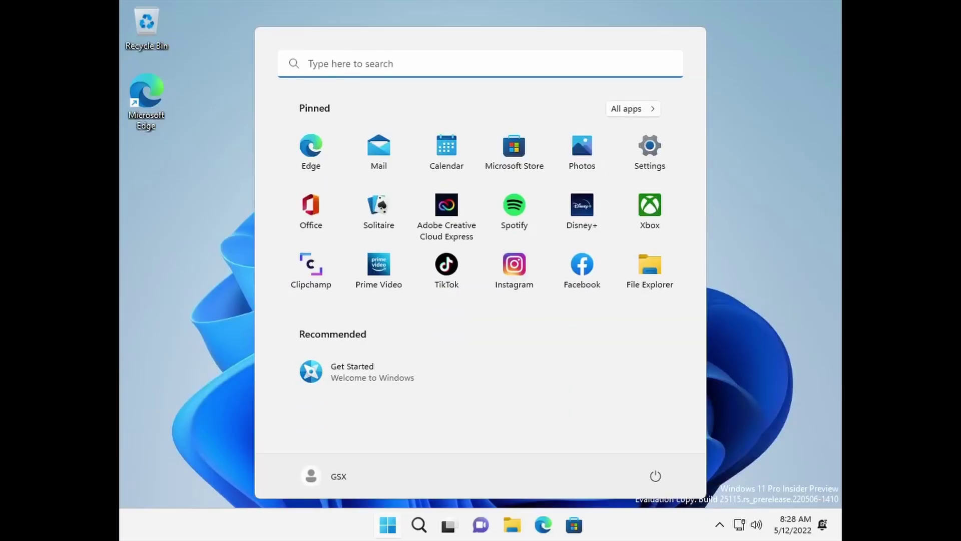
left_click(636, 110)
left_click(640, 110)
left_click(746, 107)
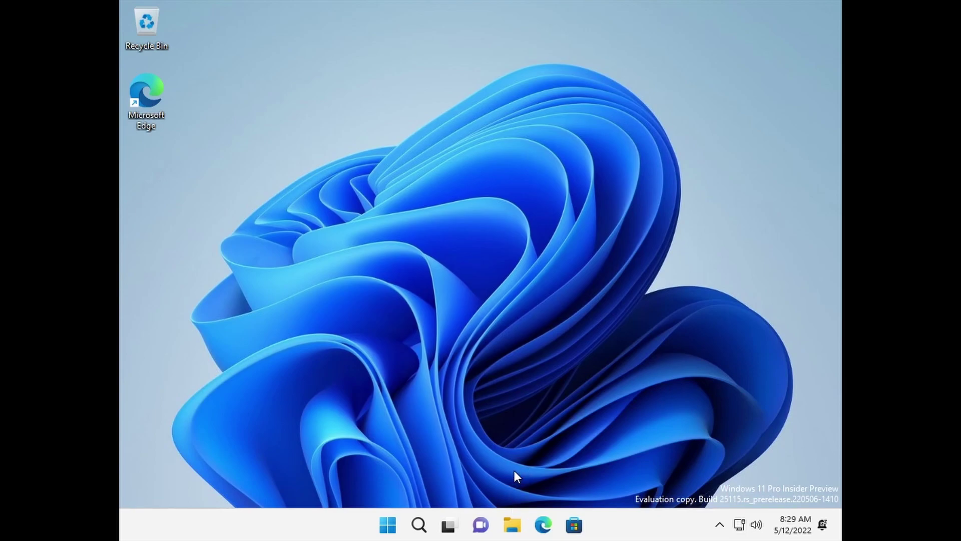
Launch setup64 from the VMware Tools DVD drive (D:), allow it to make changes, and minimize File Explorer.
key("super+e")
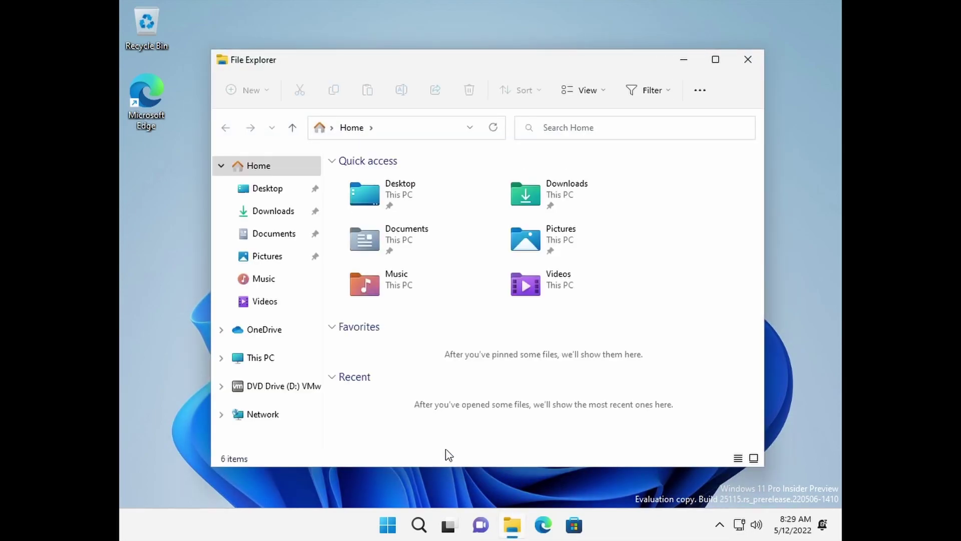
left_click(273, 391)
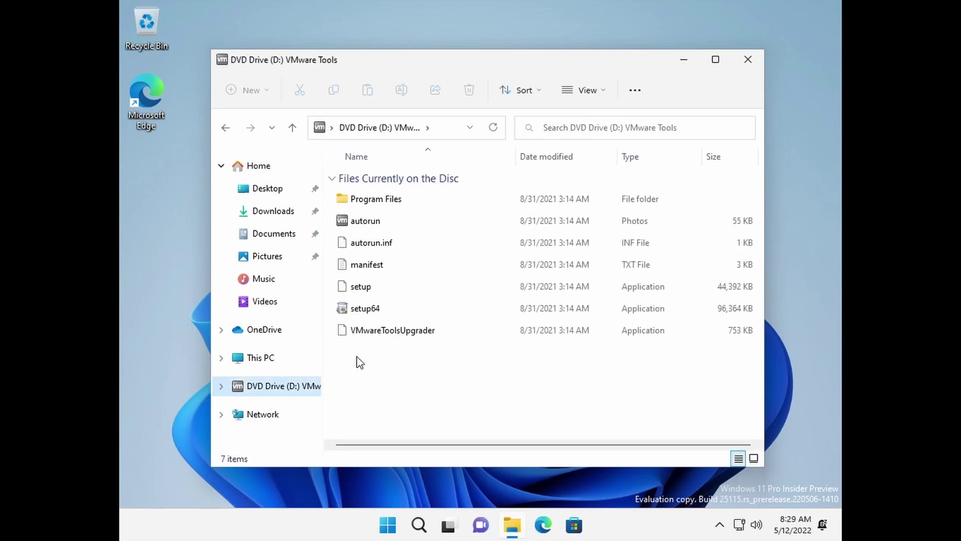
double_click(372, 315)
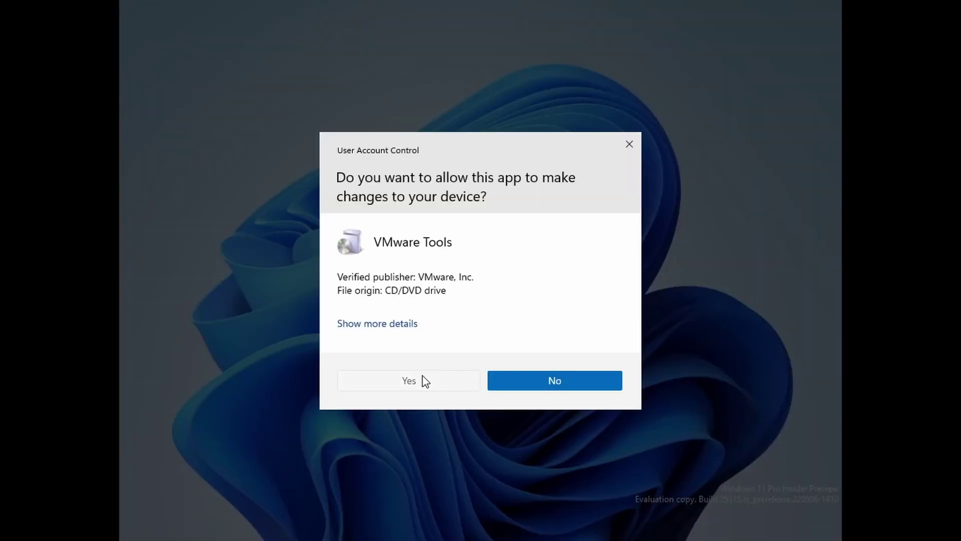
left_click(425, 382)
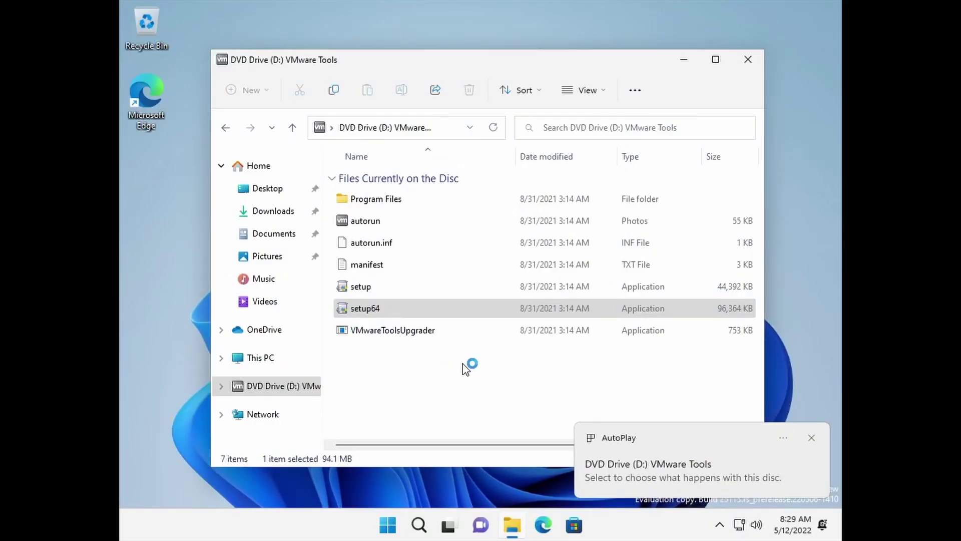
left_click(685, 59)
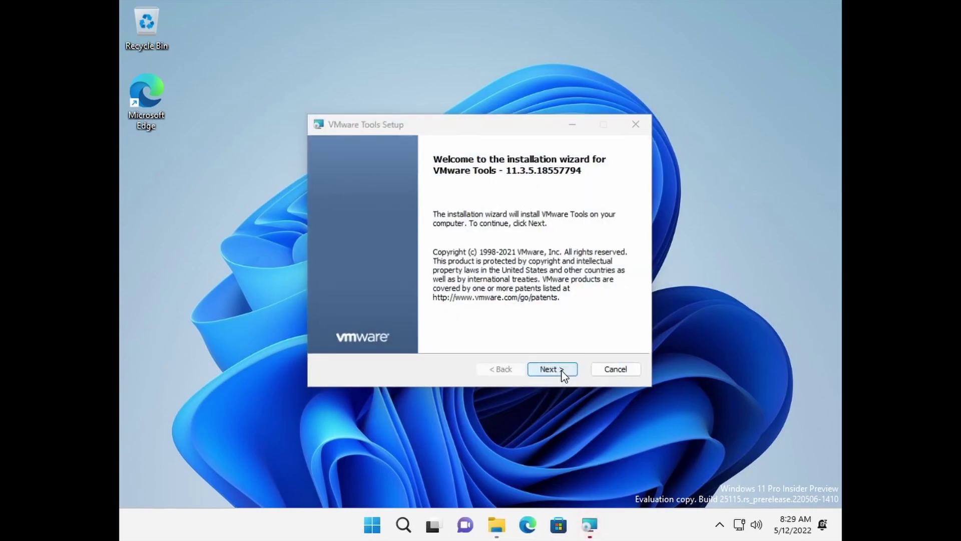
Install VMware Tools with the wizard's preselected options and finish the setup.
left_click(561, 370)
left_click(561, 370)
left_click(561, 370)
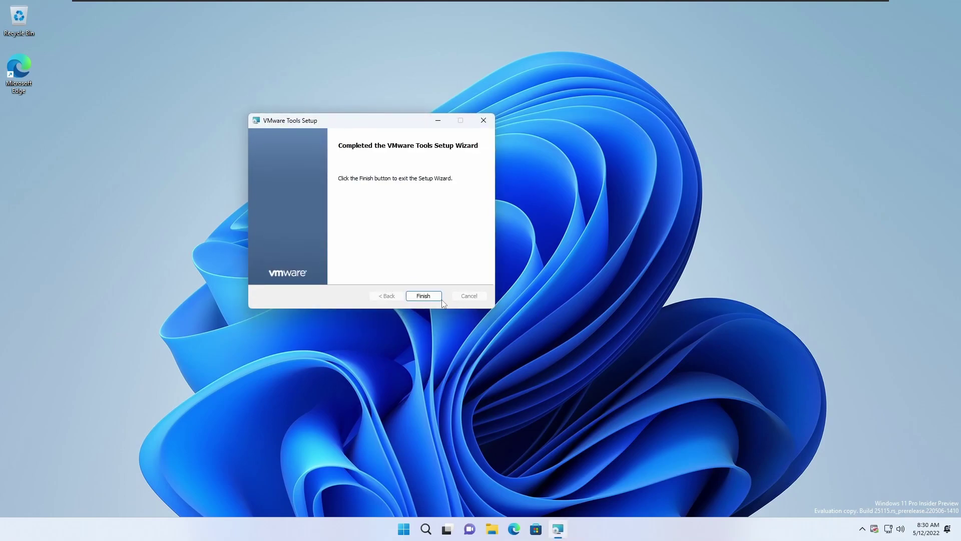
left_click(437, 294)
left_click(520, 288)
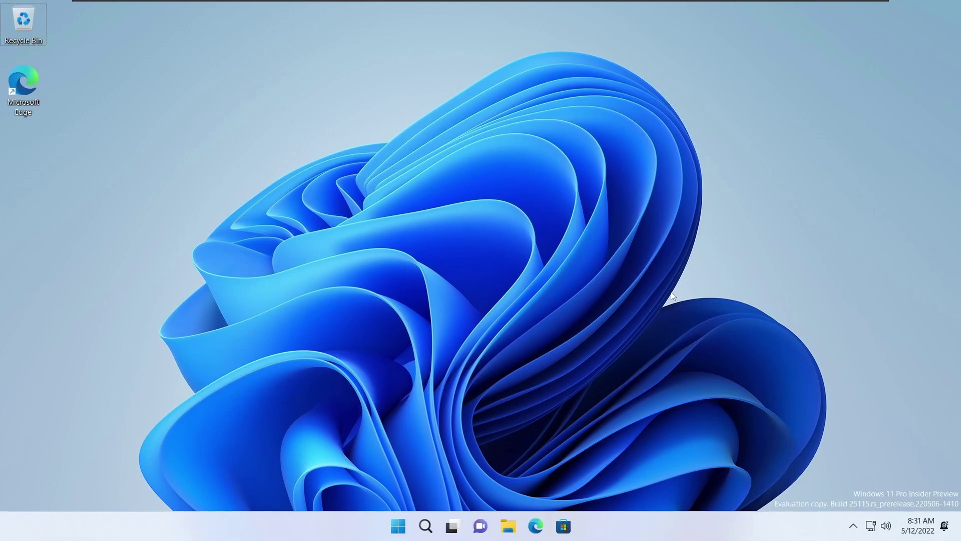
Look through the complete list of installed apps in the Start menu and return to the pinned apps.
left_click(400, 525)
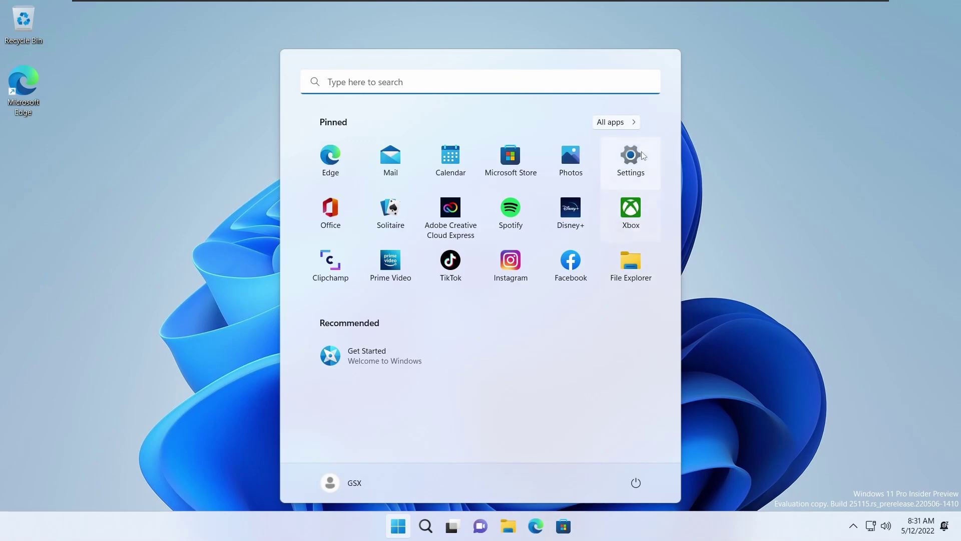
left_click(608, 123)
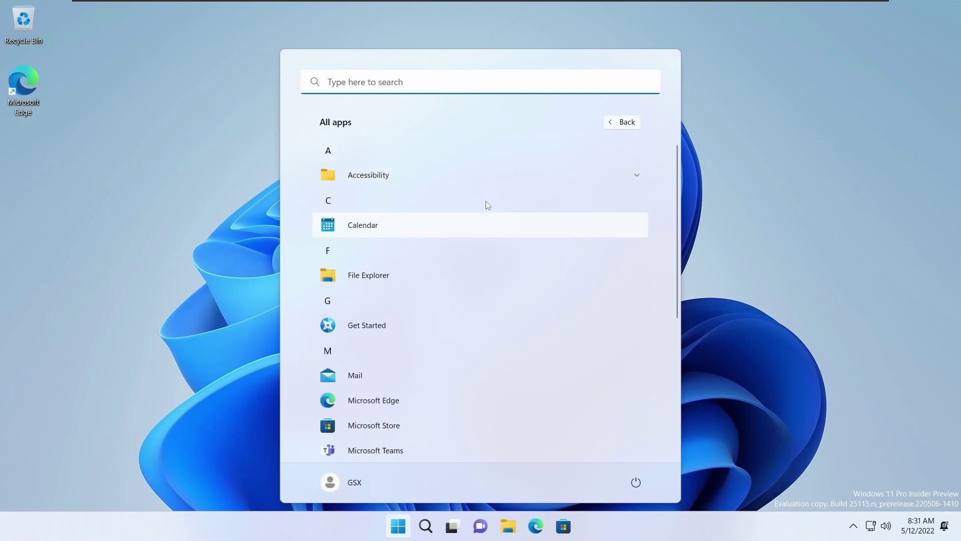
scroll(486, 202, "down", 5)
scroll(485, 215, "up", 5)
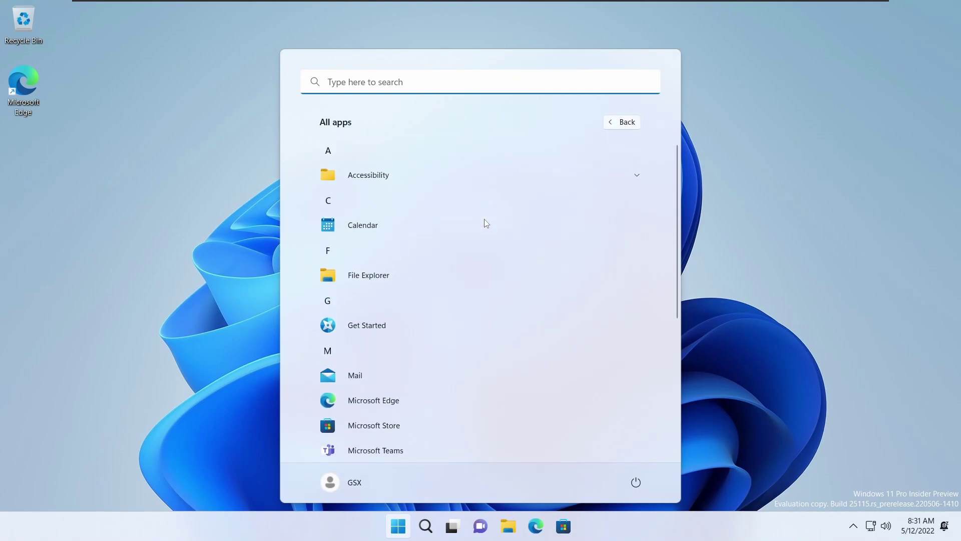
scroll(484, 220, "down", 5)
scroll(484, 219, "up", 5)
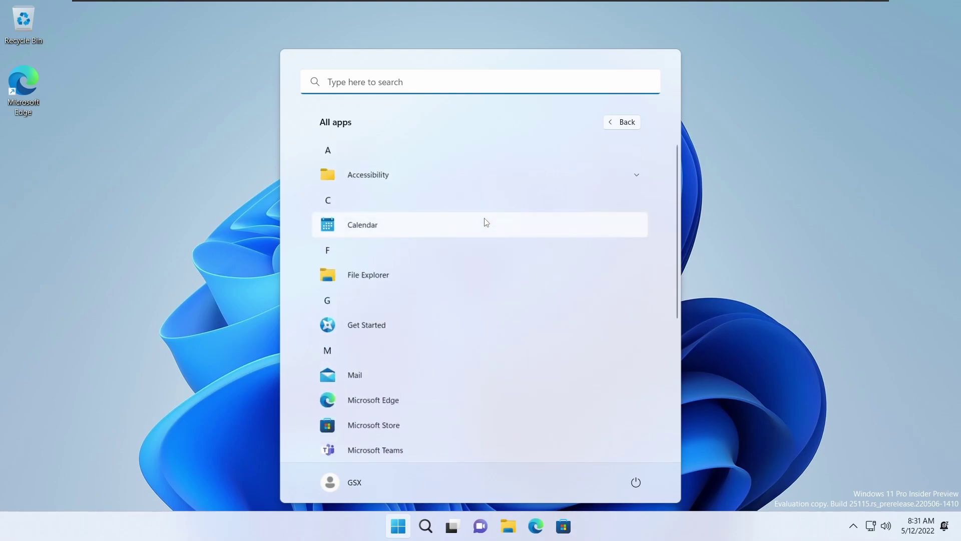
scroll(485, 219, "down", 5)
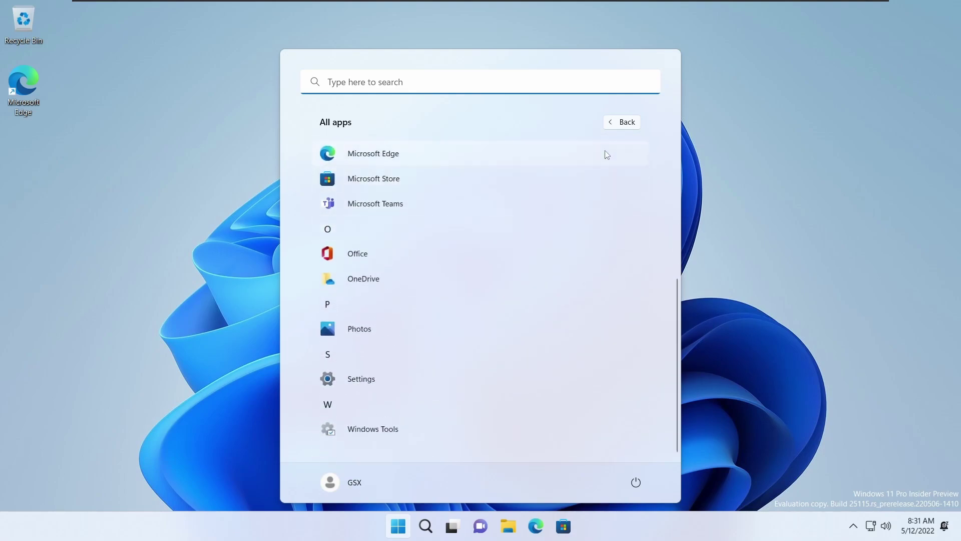
scroll(605, 150, "up", 5)
left_click(633, 127)
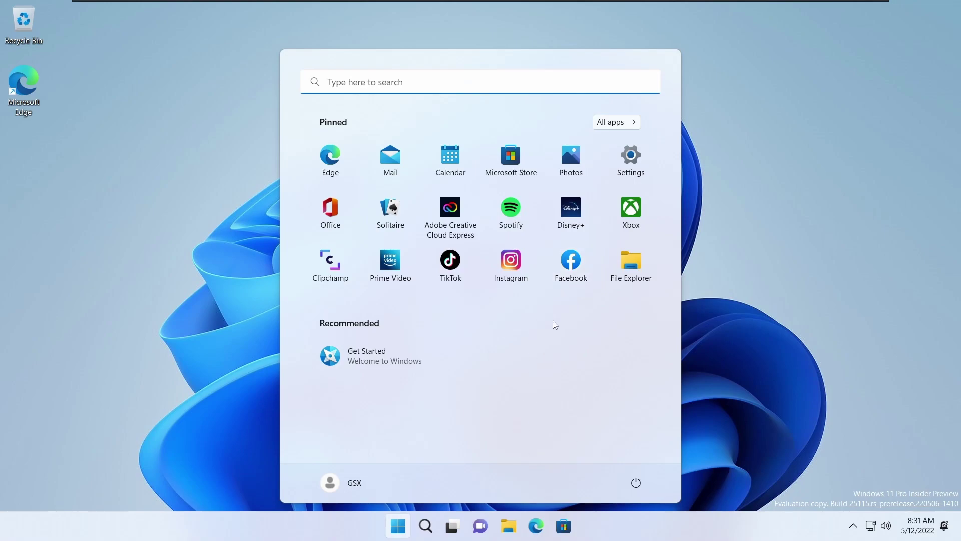
Open Settings and look through the System page's options.
left_click(628, 176)
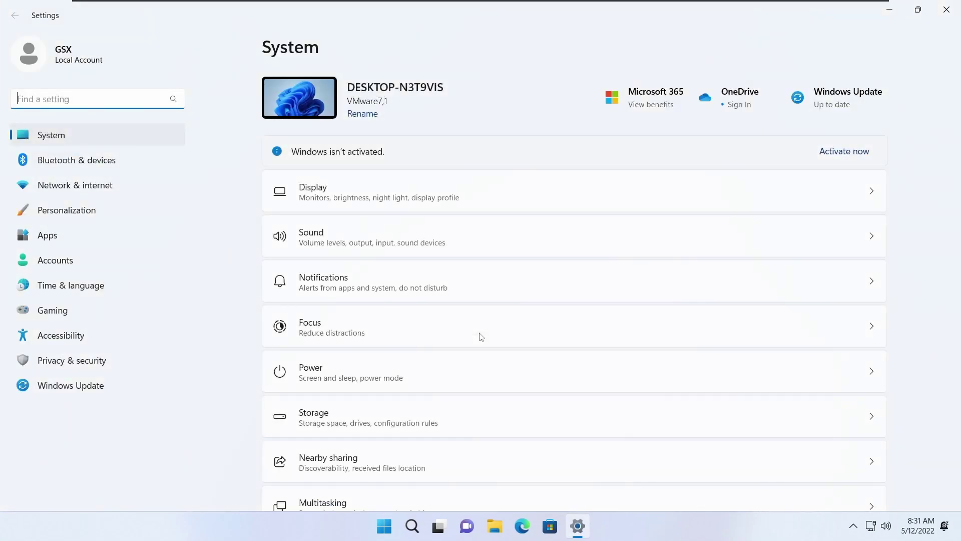
scroll(424, 378, "down", 5)
scroll(426, 373, "up", 5)
scroll(426, 369, "down", 6)
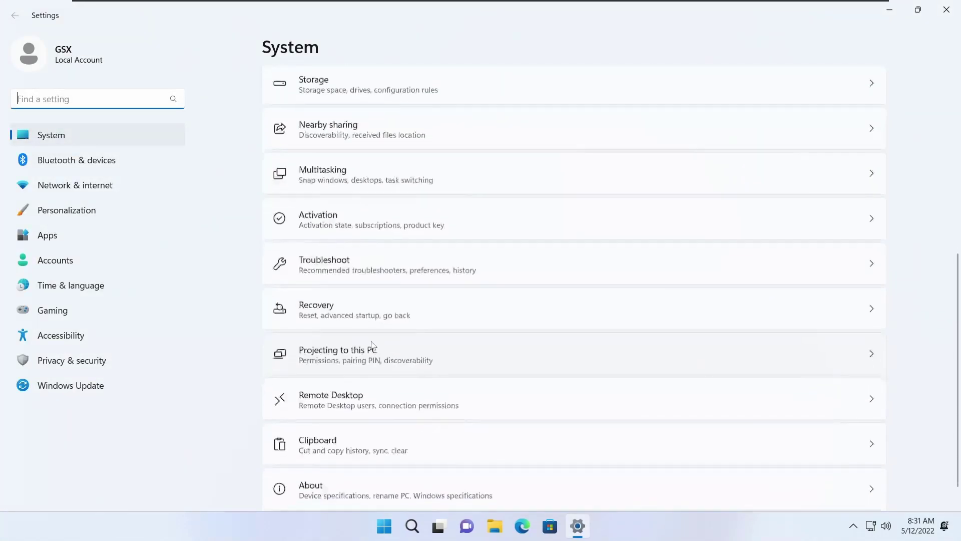
Look through the remaining Settings categories from Bluetooth & devices to Windows Update, and return to System.
left_click(148, 165)
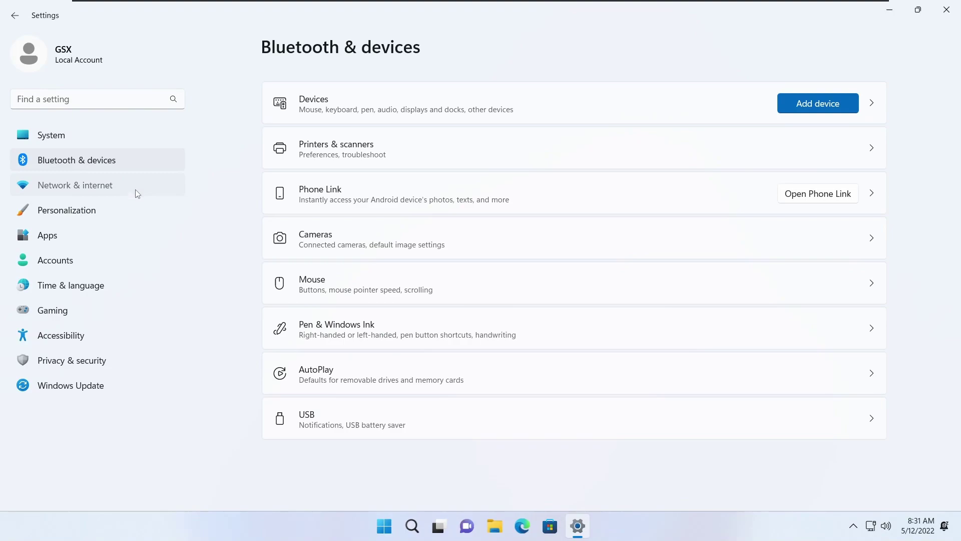
left_click(137, 192)
left_click(135, 217)
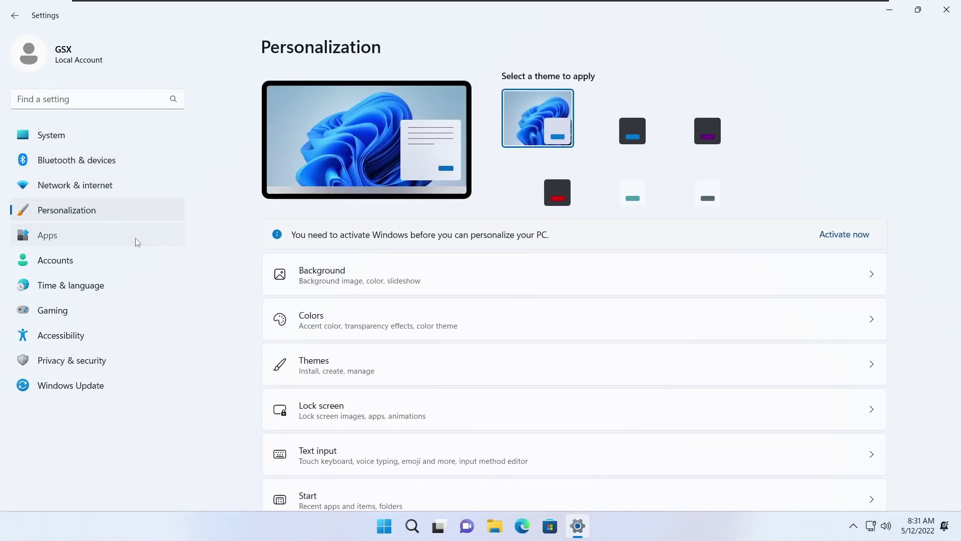
left_click(135, 241)
left_click(136, 264)
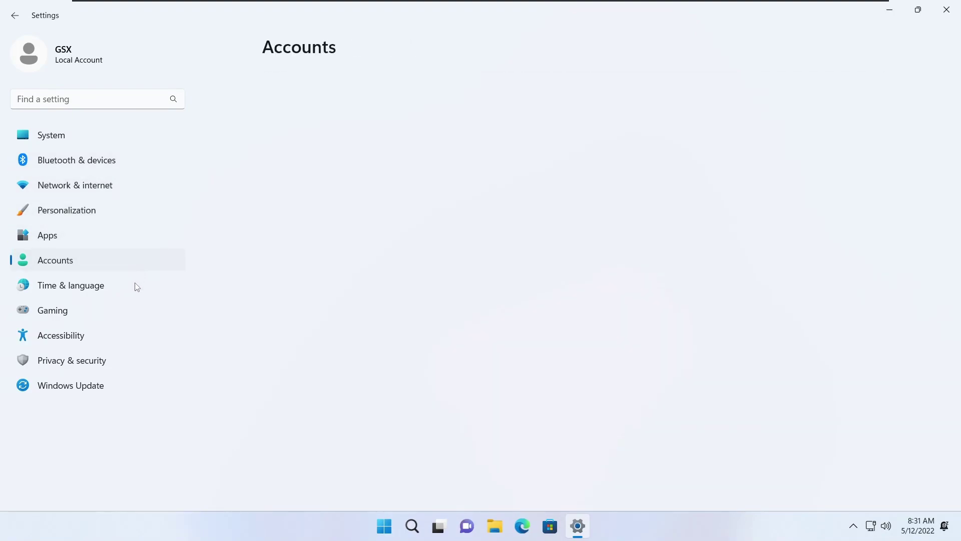
left_click(137, 286)
left_click(136, 311)
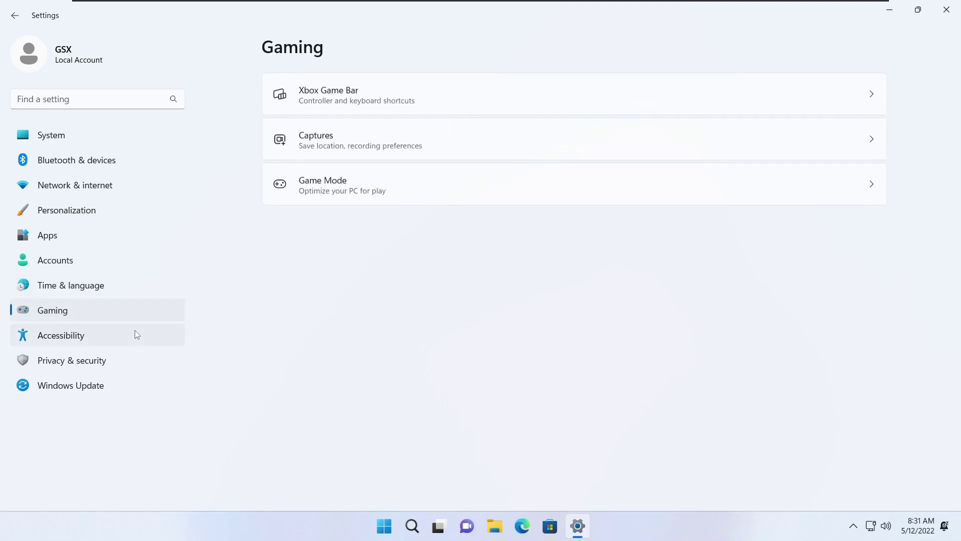
left_click(137, 335)
left_click(131, 360)
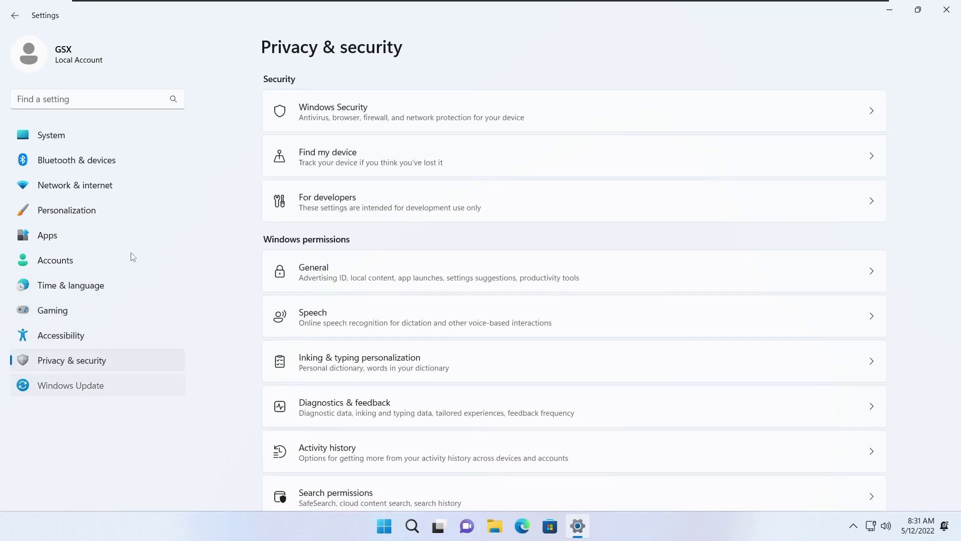
left_click(133, 385)
left_click(119, 134)
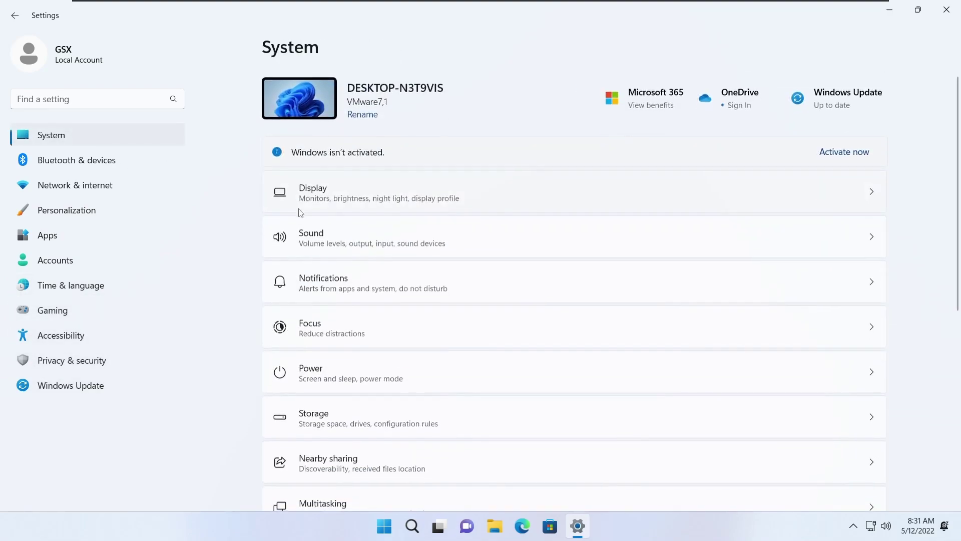
View the device and Windows specifications on the System About page, and close Settings.
scroll(301, 213, "down", 5)
left_click(373, 454)
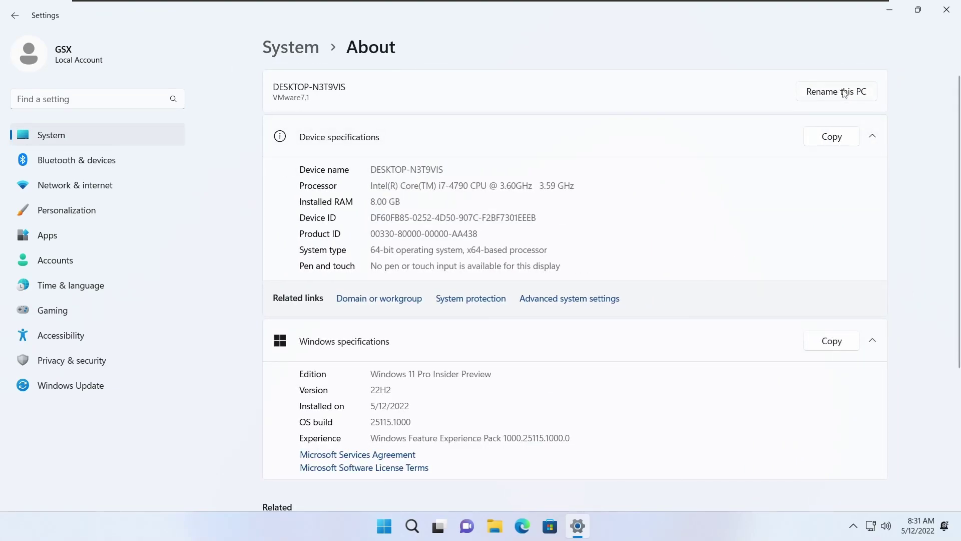
left_click(946, 10)
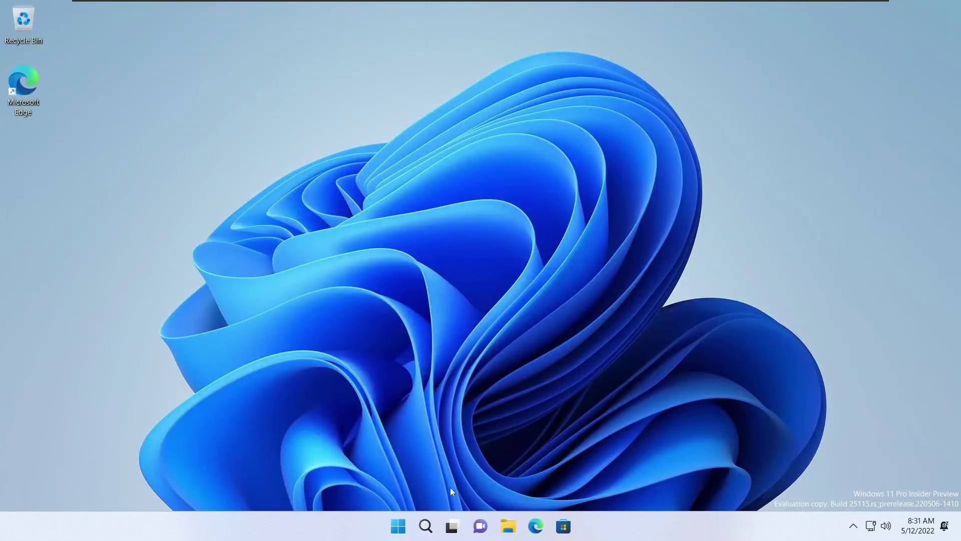
Open the Photos app from the Start menu, maximize and restore its window, and close it.
left_click(398, 526)
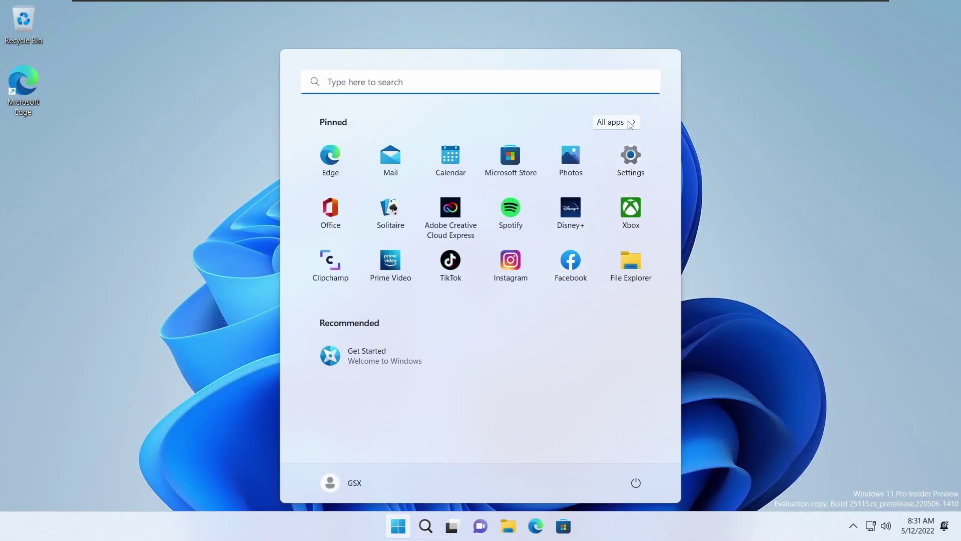
left_click(579, 166)
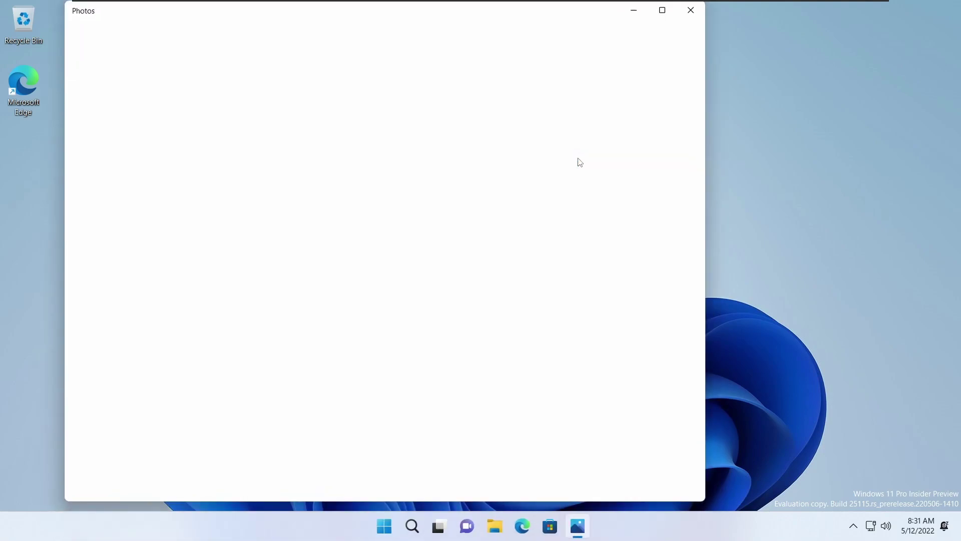
left_click(662, 10)
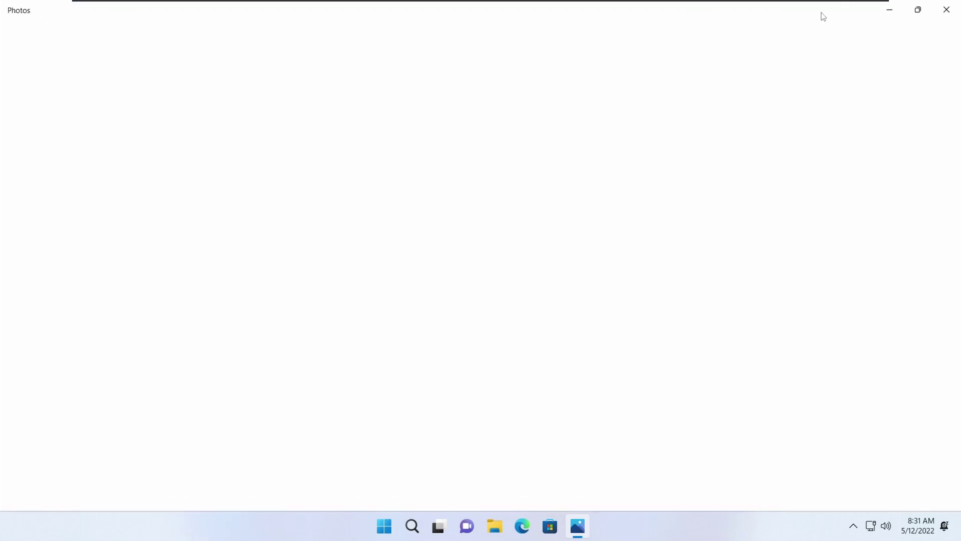
left_click(917, 11)
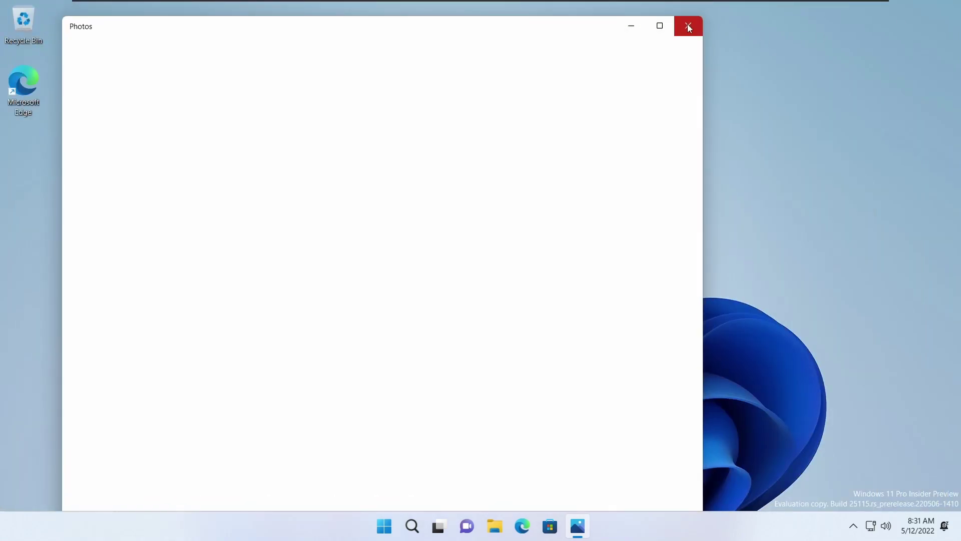
left_click(690, 25)
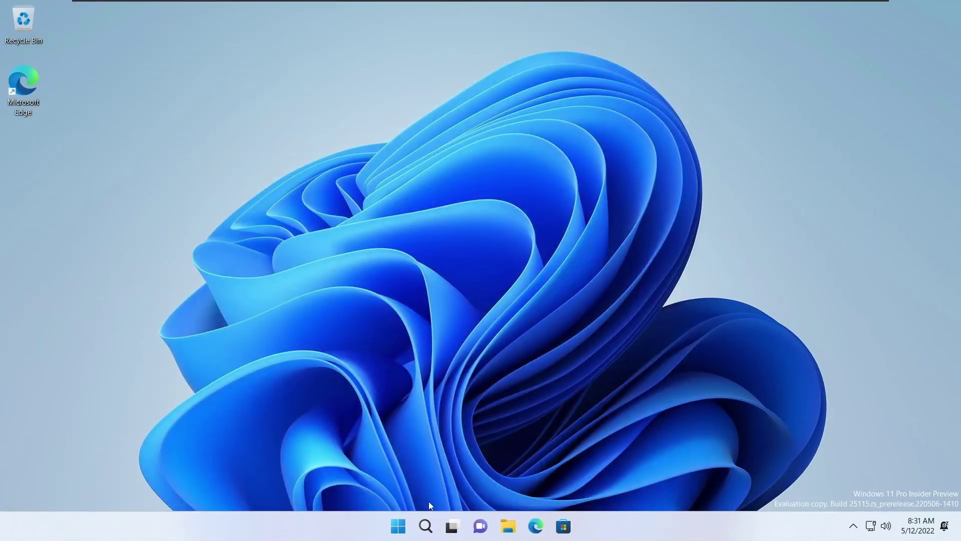
Open File Explorer from the complete app list and maximize its window.
left_click(398, 526)
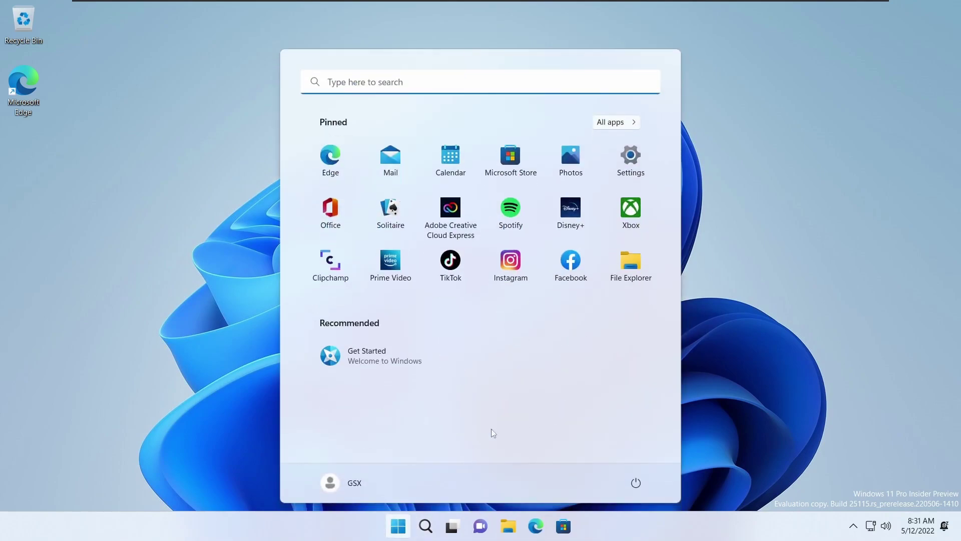
left_click(623, 124)
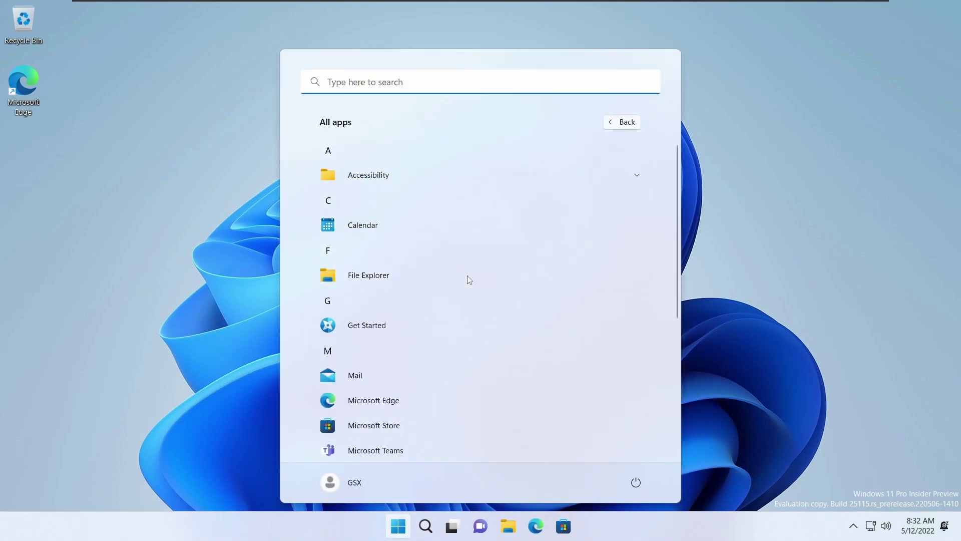
left_click(467, 276)
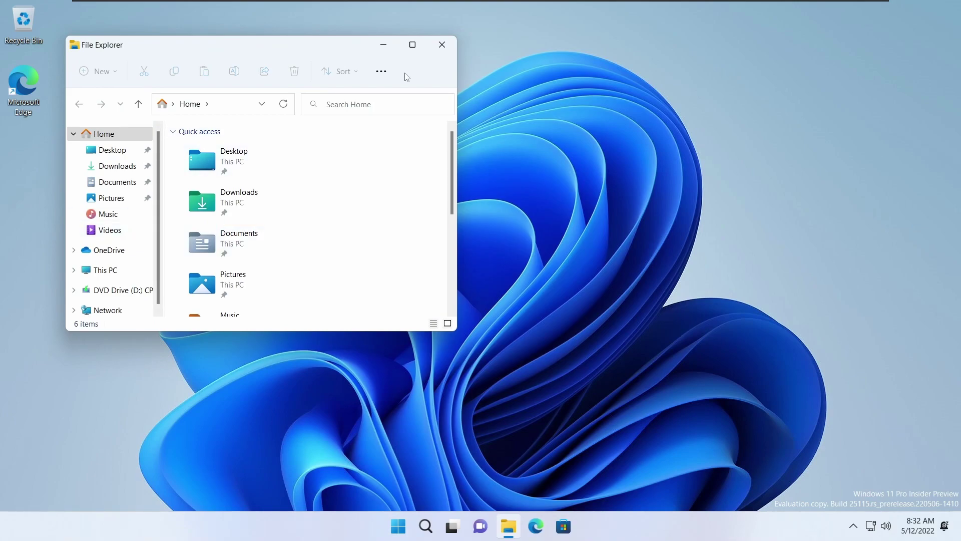
left_click(414, 45)
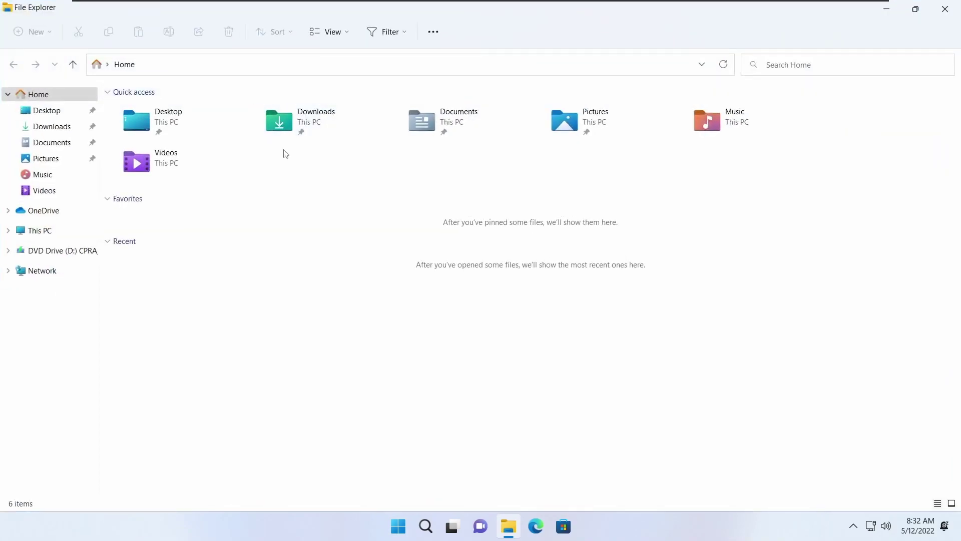
Browse the Downloads, Documents, Pictures, Music, Videos and OneDrive locations, ending on This PC.
left_click(48, 116)
left_click(47, 127)
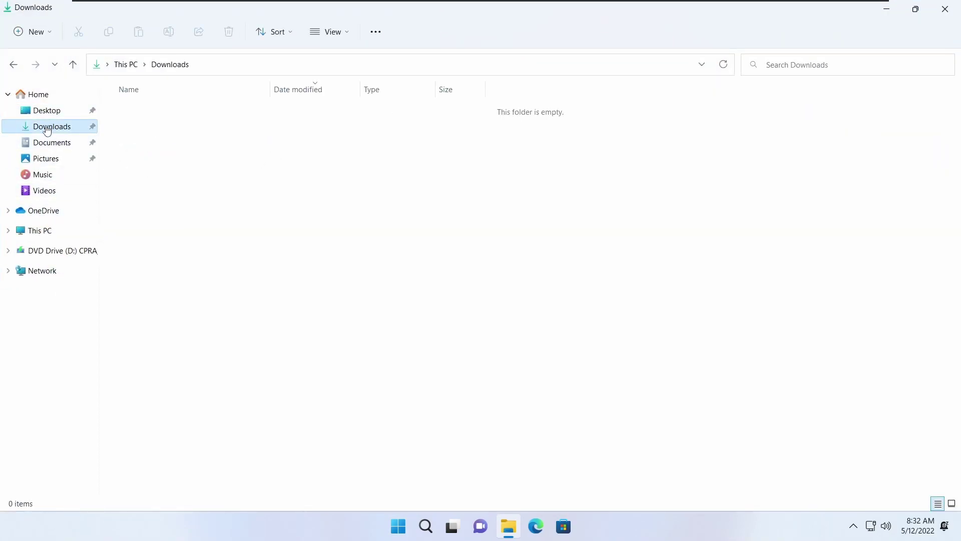
left_click(48, 146)
left_click(47, 158)
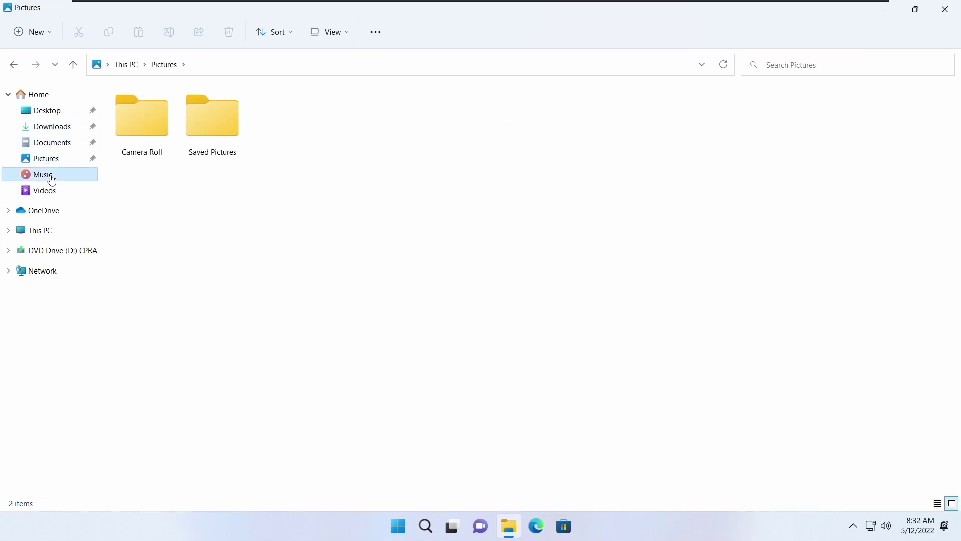
left_click(51, 176)
left_click(51, 195)
left_click(50, 211)
left_click(51, 231)
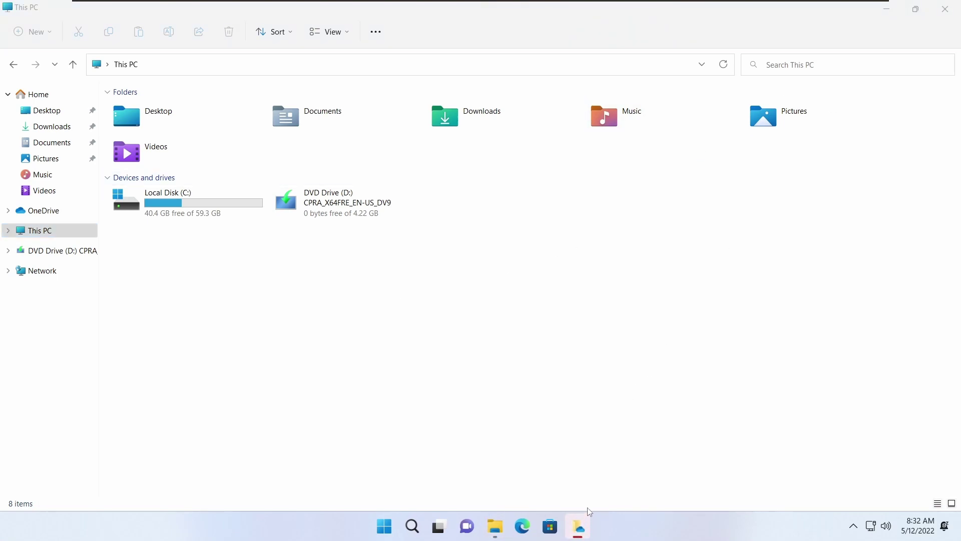
Close the OneDrive window from the taskbar, restore the File Explorer window to its smaller size, and close it.
right_click(590, 527)
left_click(580, 494)
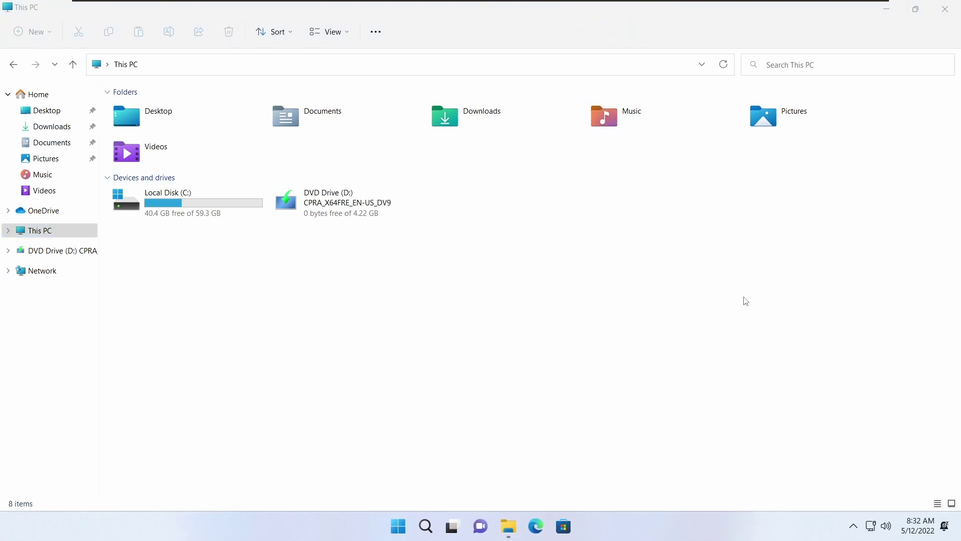
left_click(915, 9)
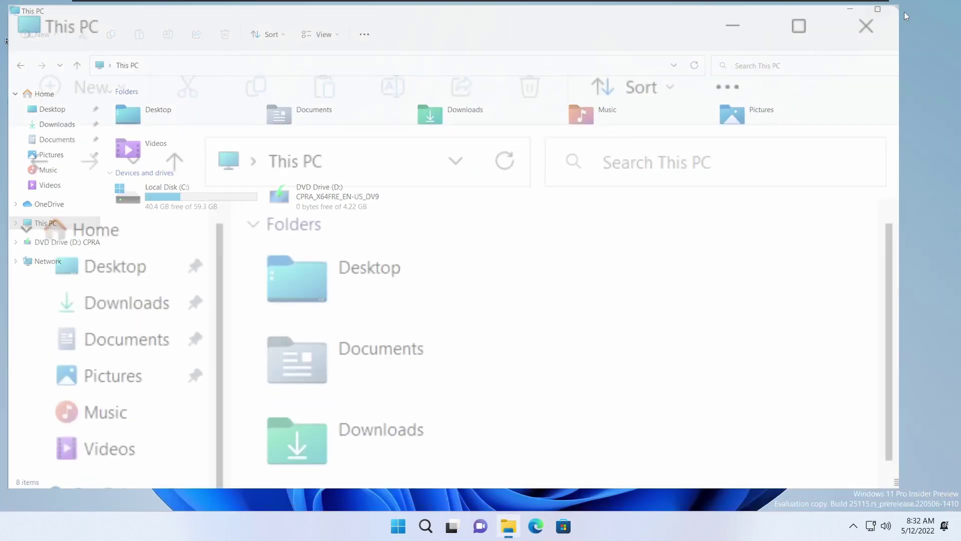
left_click(442, 44)
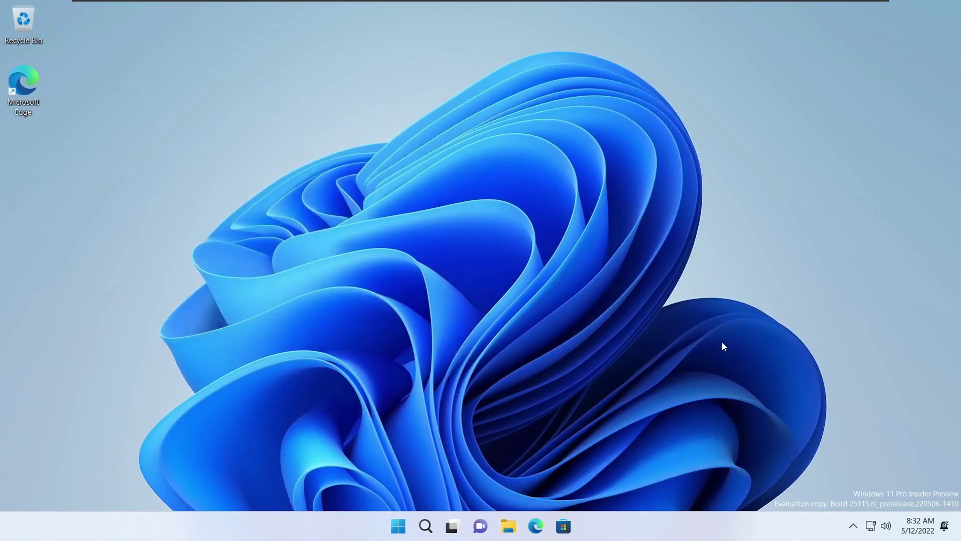
Open the quick settings, view the sound output devices, and return to the main quick settings.
left_click(854, 536)
left_click(855, 537)
left_click(873, 528)
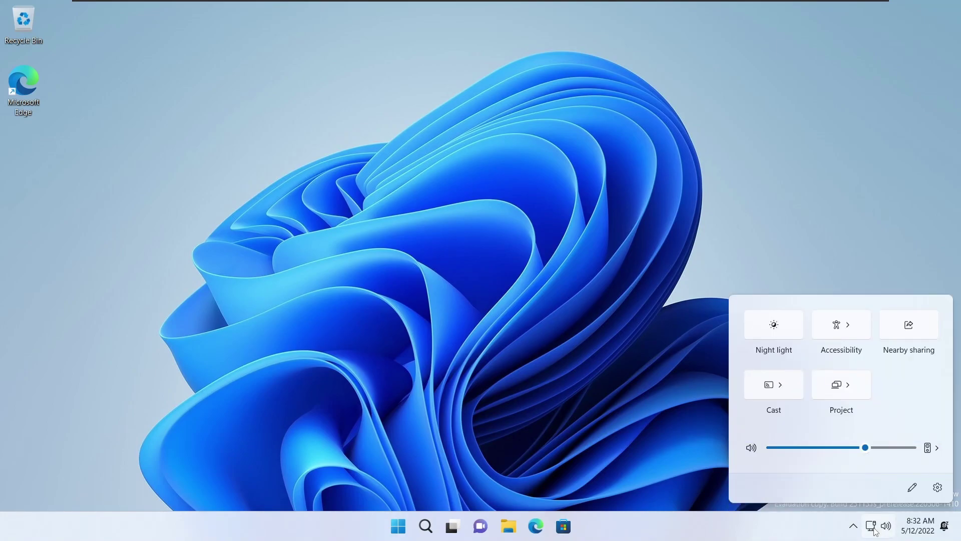
left_click(932, 445)
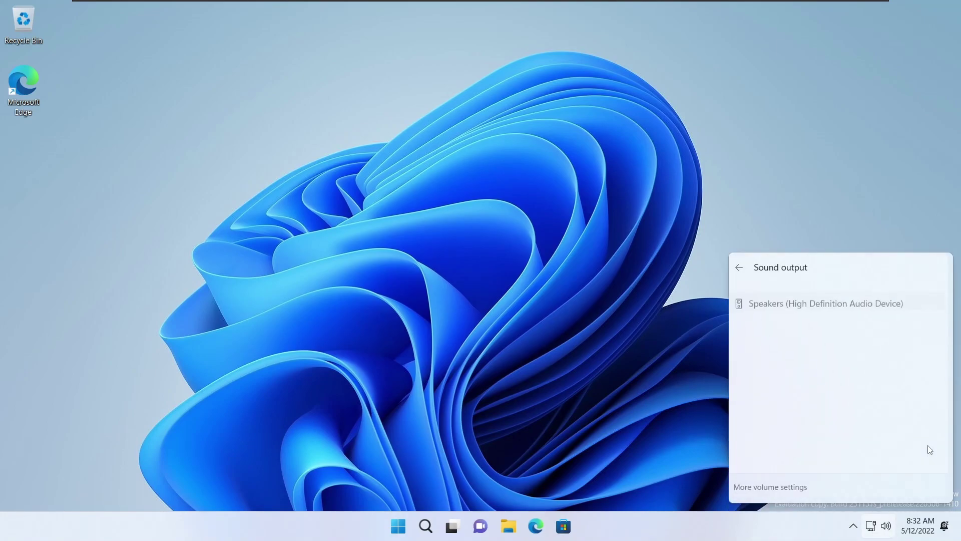
left_click(740, 266)
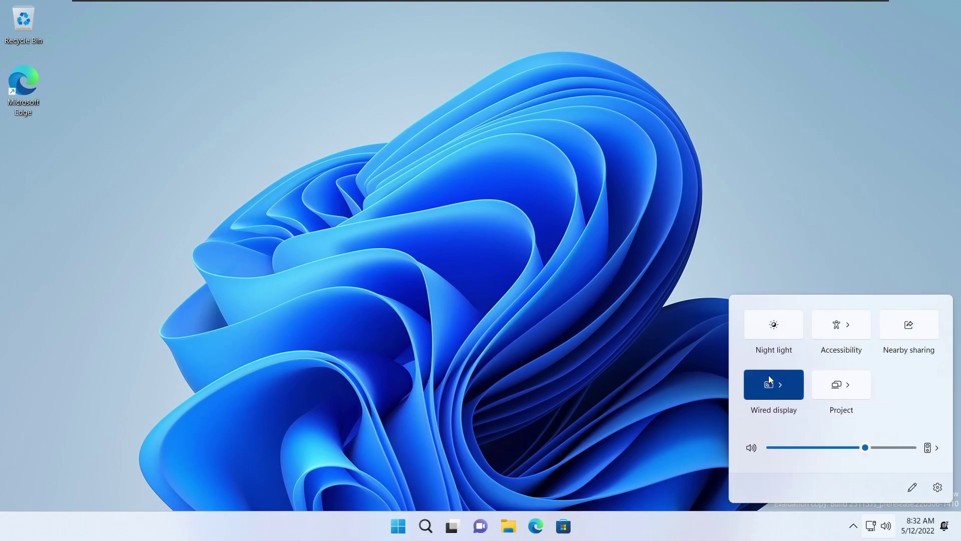
View the notification center, expand and collapse the May 2022 calendar, and close the notification center.
left_click(920, 525)
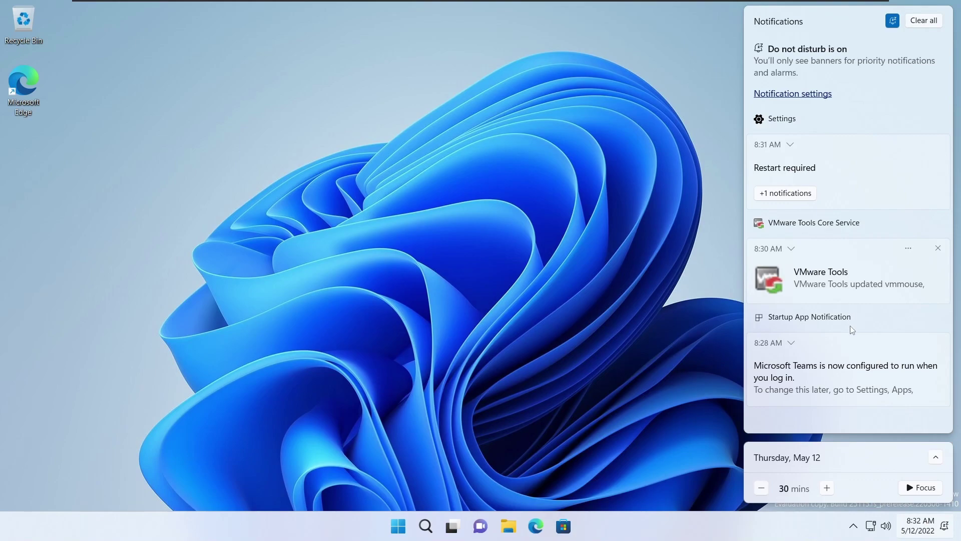
left_click(934, 458)
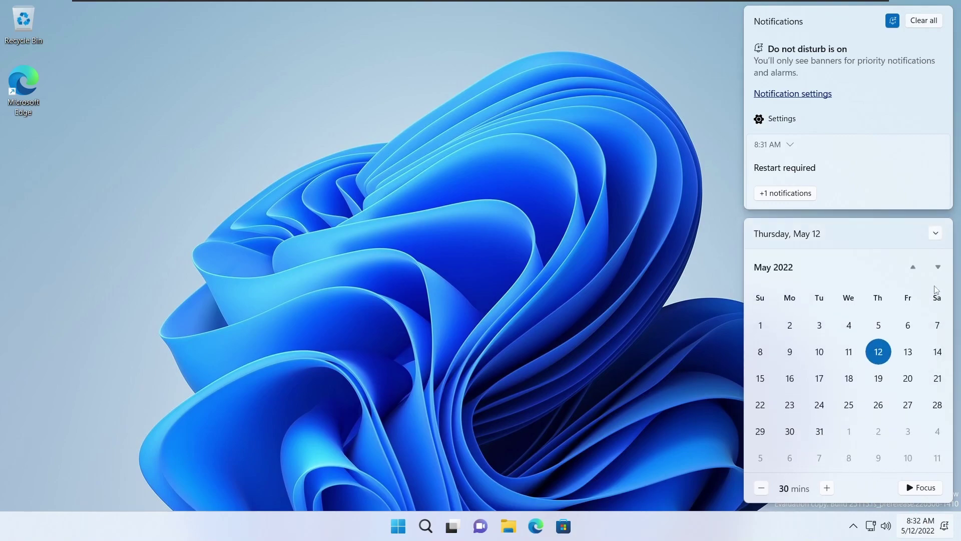
left_click(936, 234)
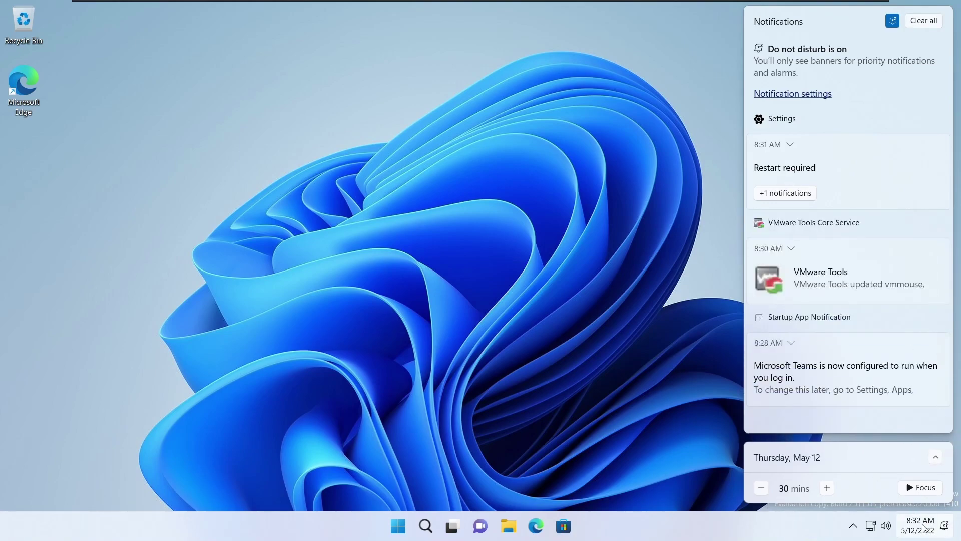
left_click(922, 528)
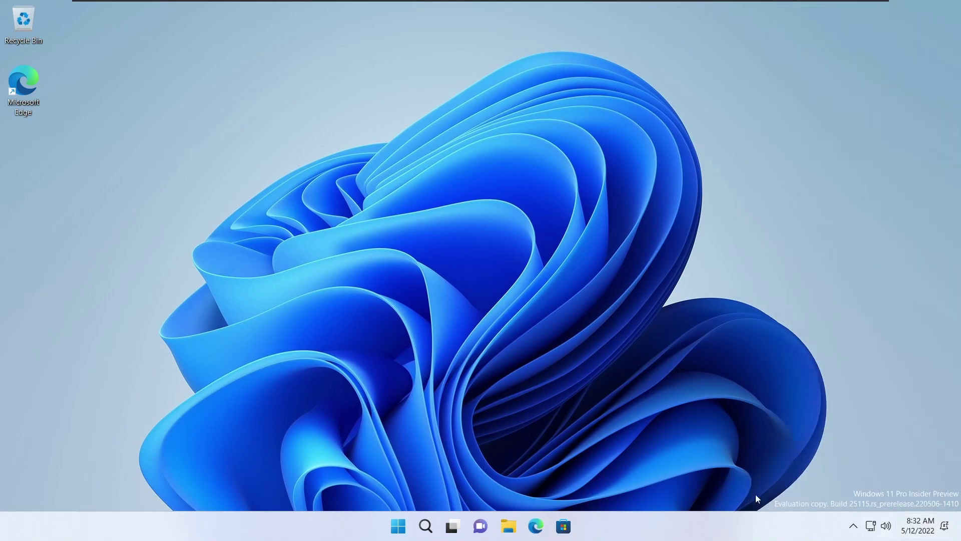
Launch Live captions from the Accessibility apps, decline the captions download, and close the caption bar.
left_click(398, 527)
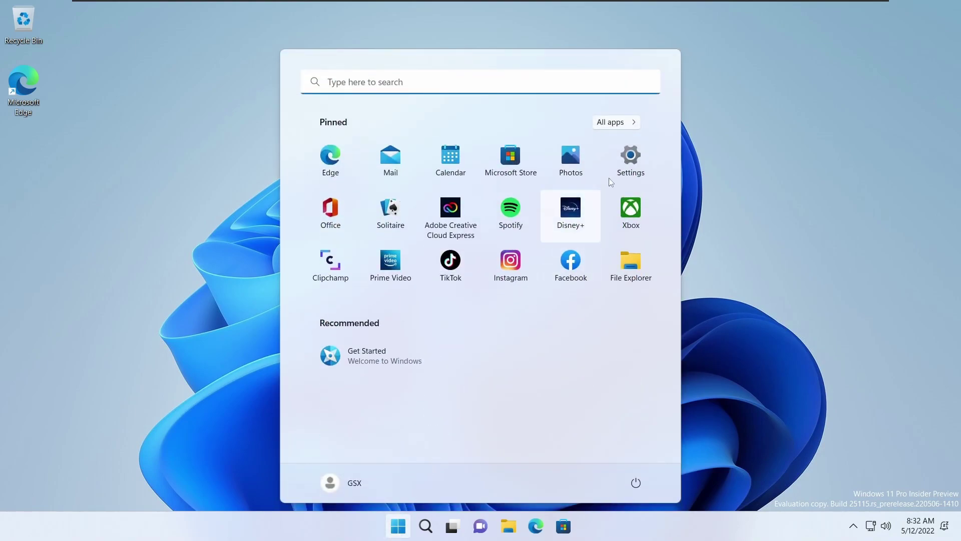
left_click(628, 123)
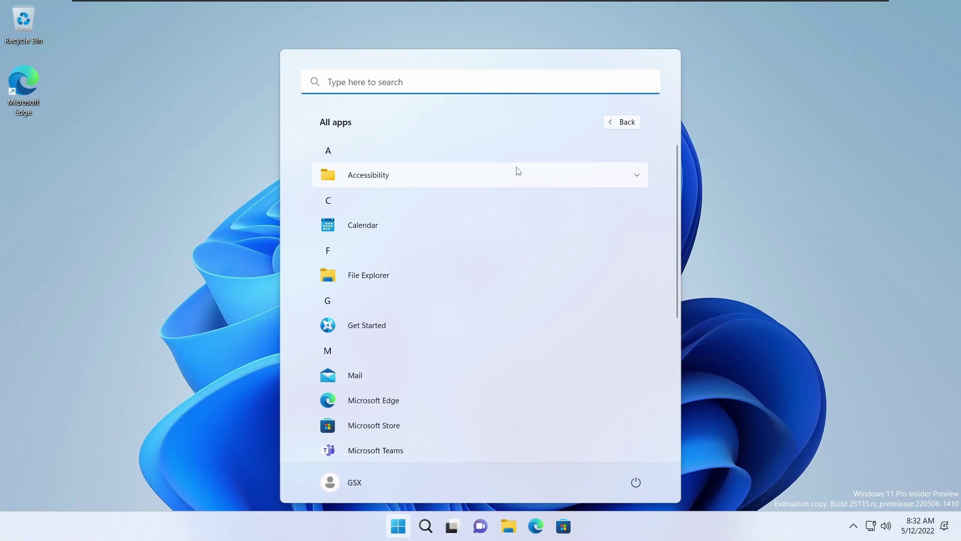
left_click(518, 171)
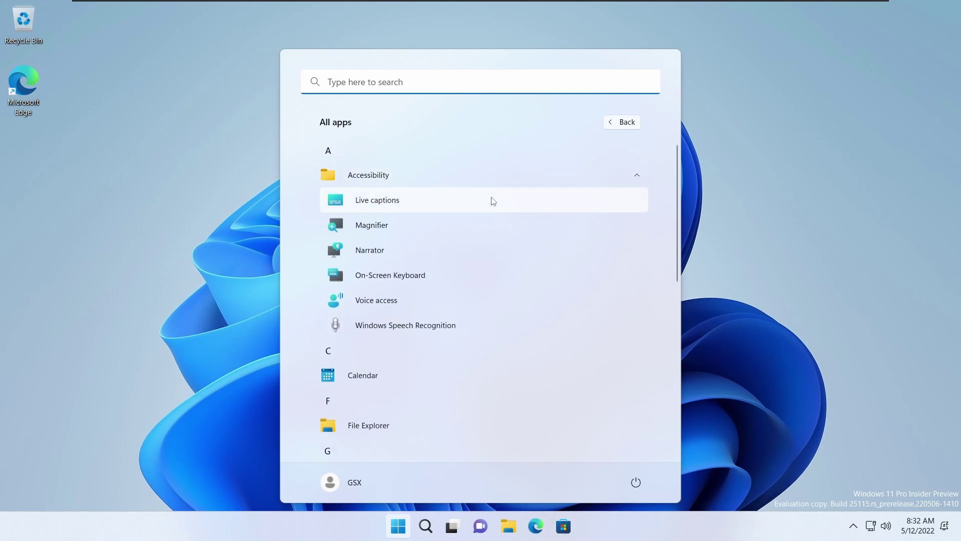
left_click(493, 200)
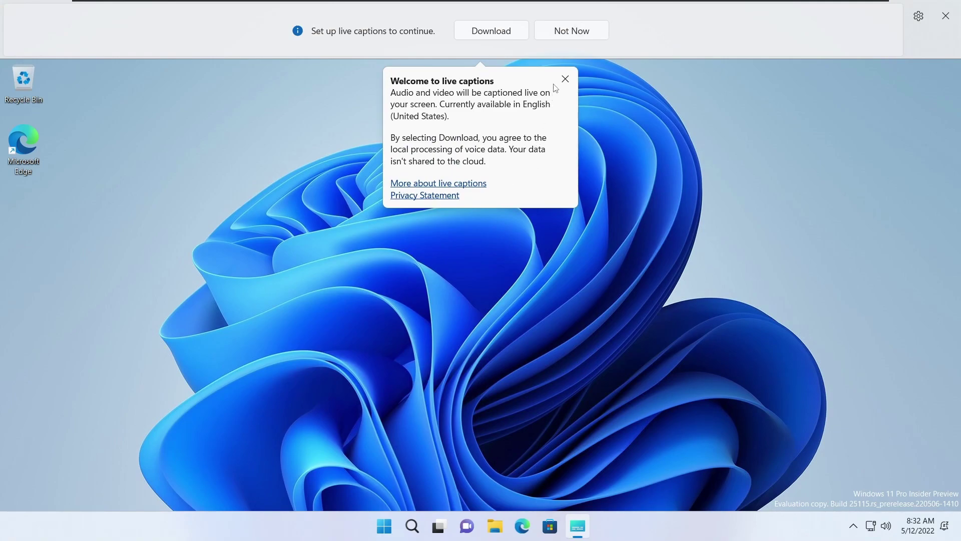
left_click(565, 78)
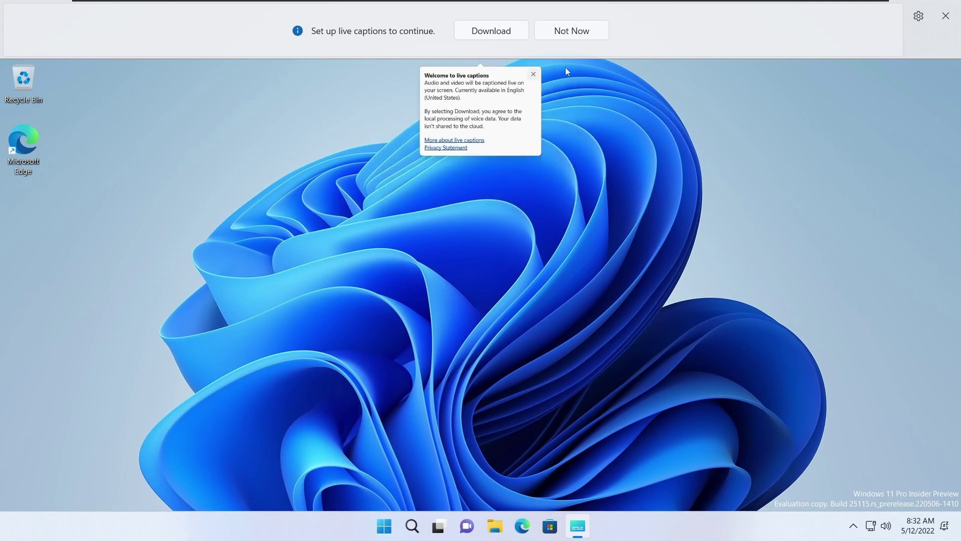
left_click(583, 35)
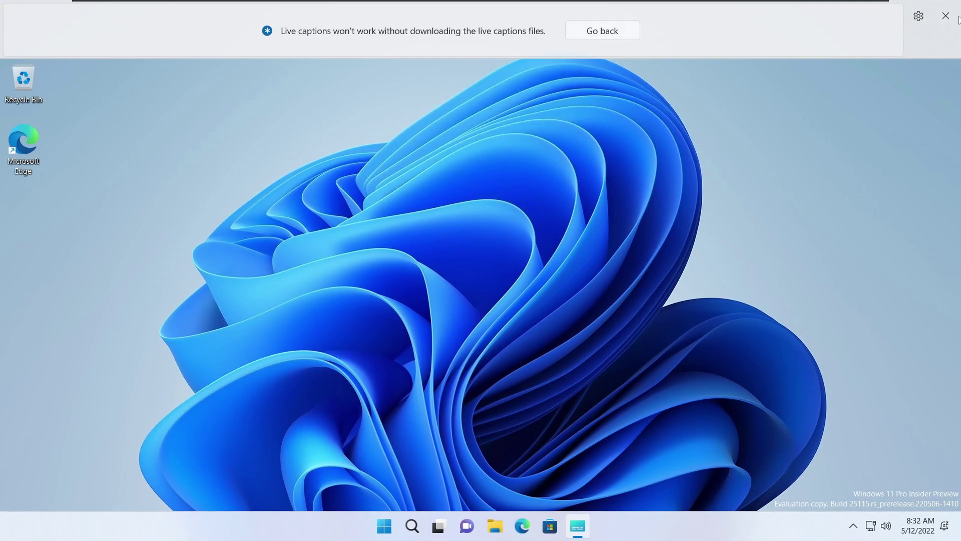
left_click(946, 15)
Launch Magnifier from the Accessibility apps, view its magnified screen, and close it.
left_click(398, 526)
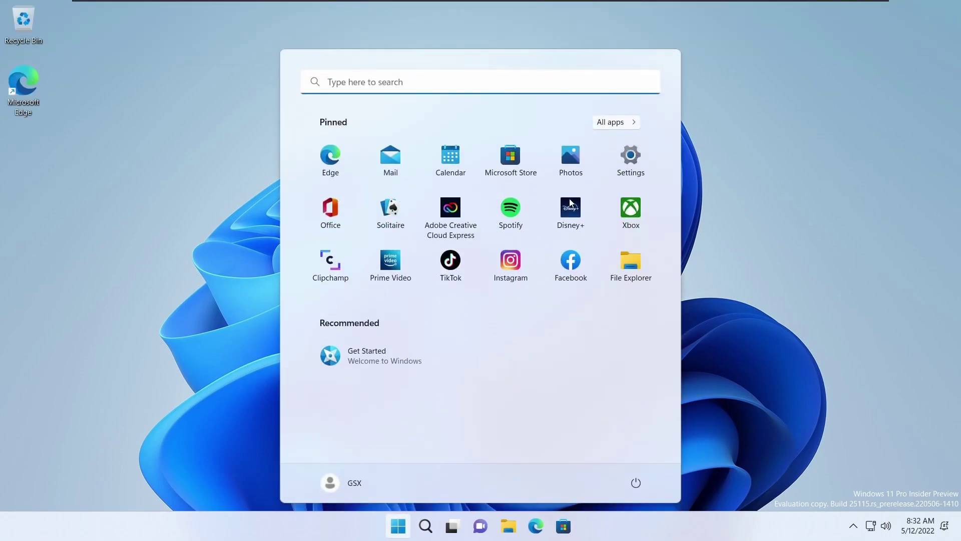
left_click(617, 122)
left_click(515, 173)
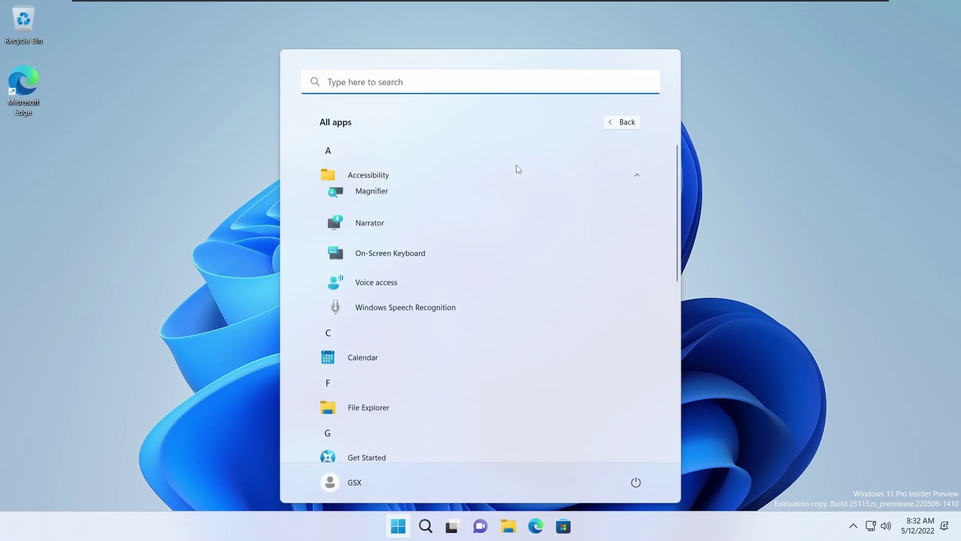
left_click(495, 226)
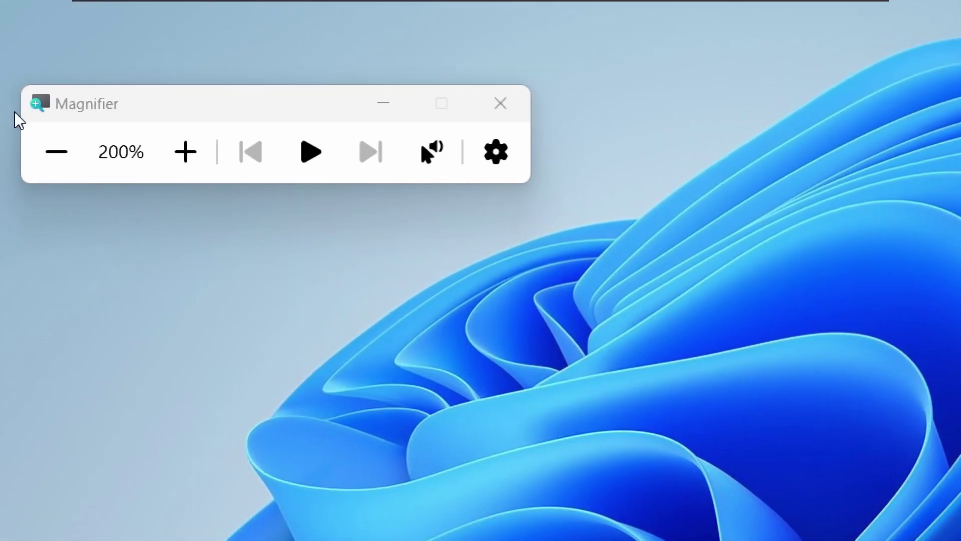
left_click(532, 104)
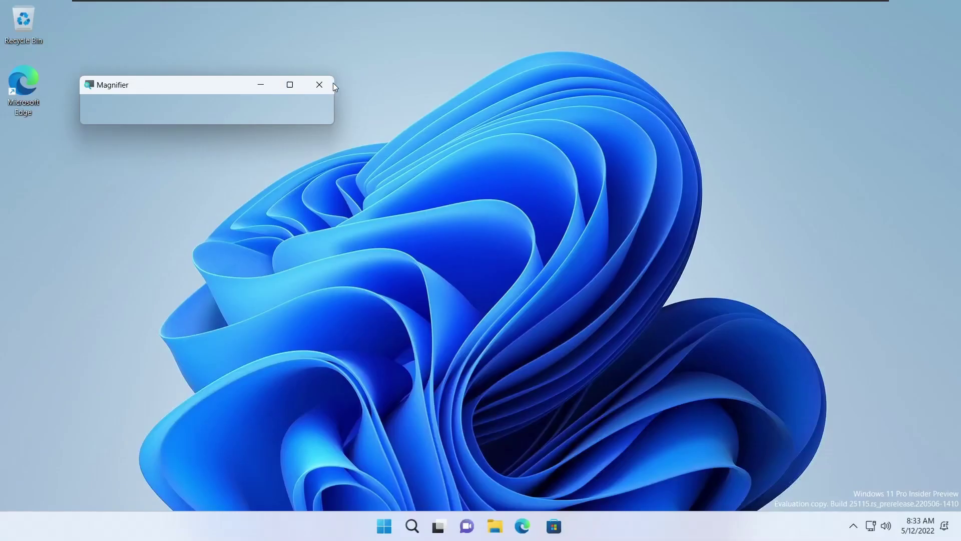
Browse the full list of installed apps, including the Accessibility folder's contents, and view the Windows search suggestions.
left_click(396, 524)
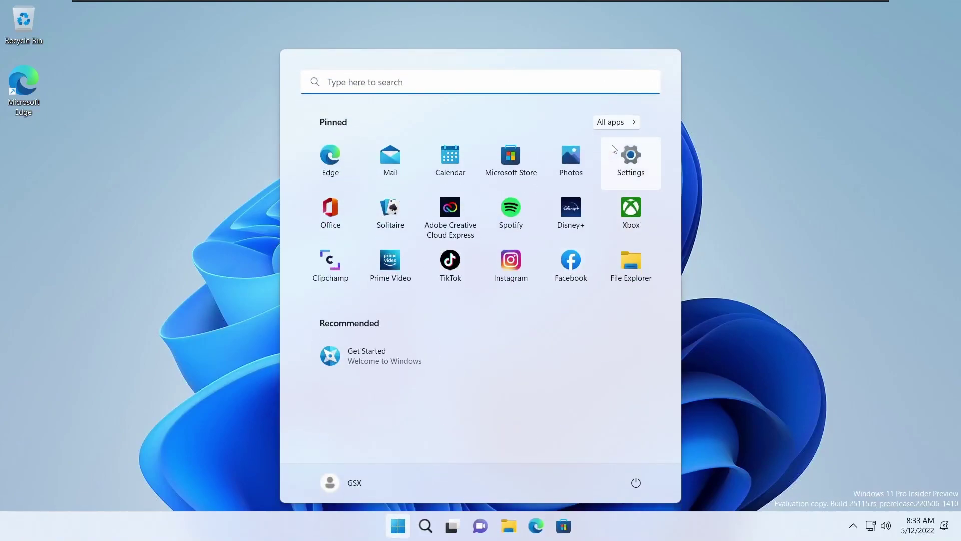
left_click(614, 122)
left_click(526, 174)
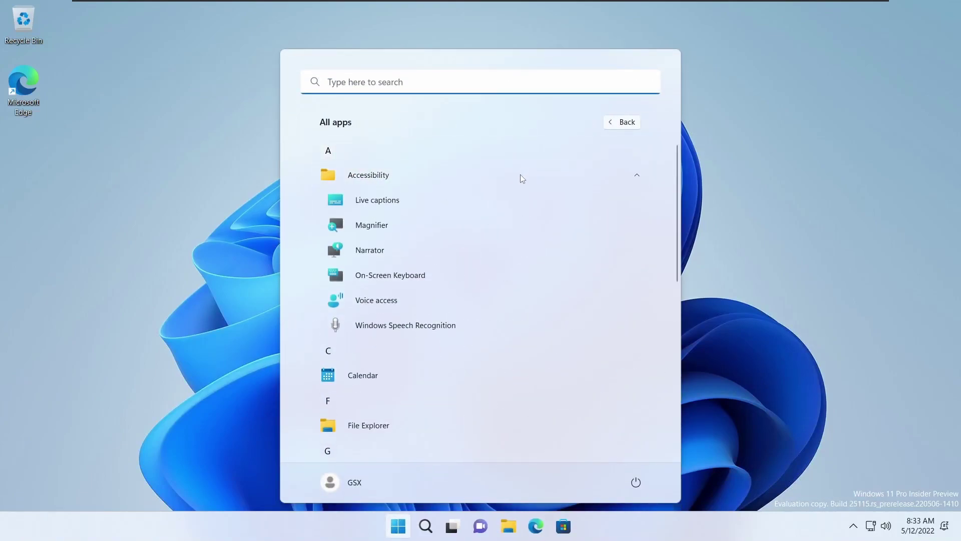
scroll(496, 210, "down", 3)
scroll(471, 198, "down", 4)
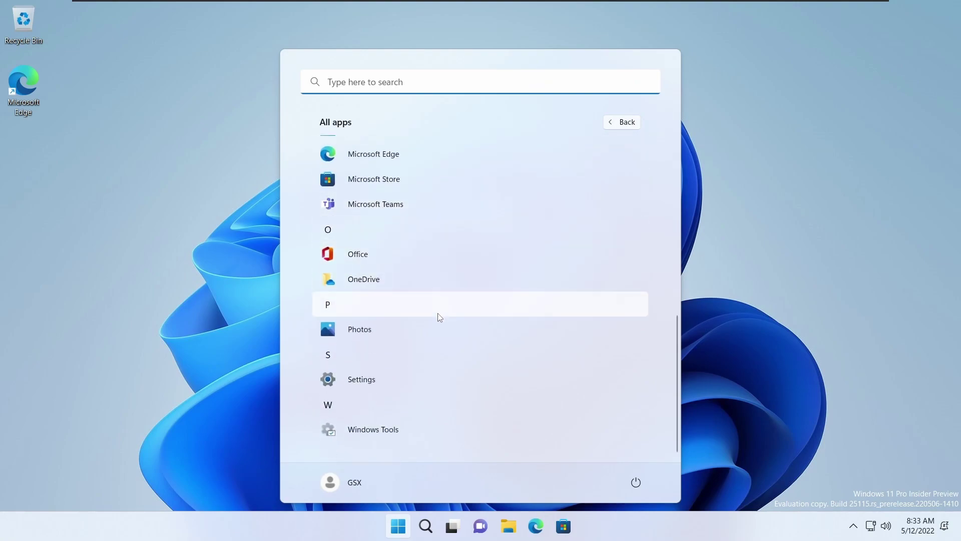
scroll(414, 426, "up", 6)
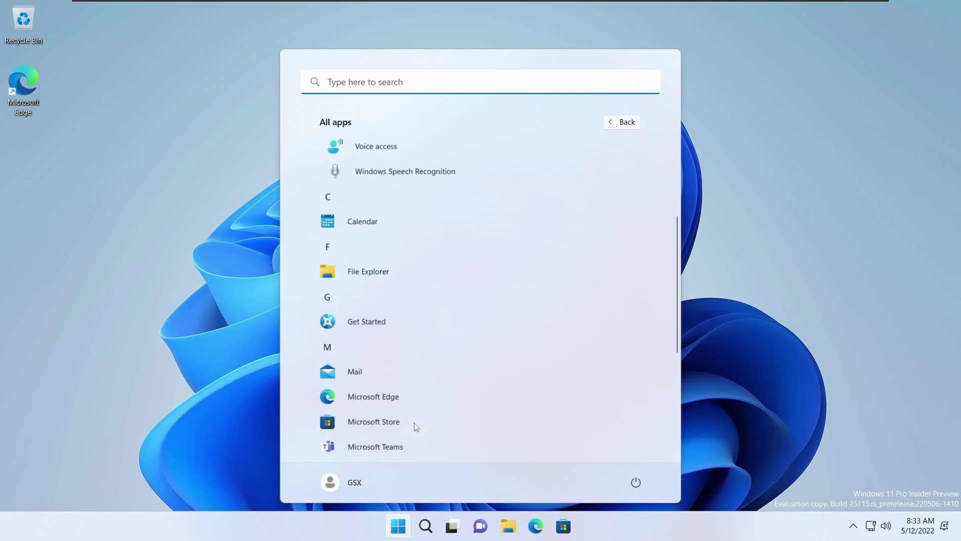
left_click(425, 532)
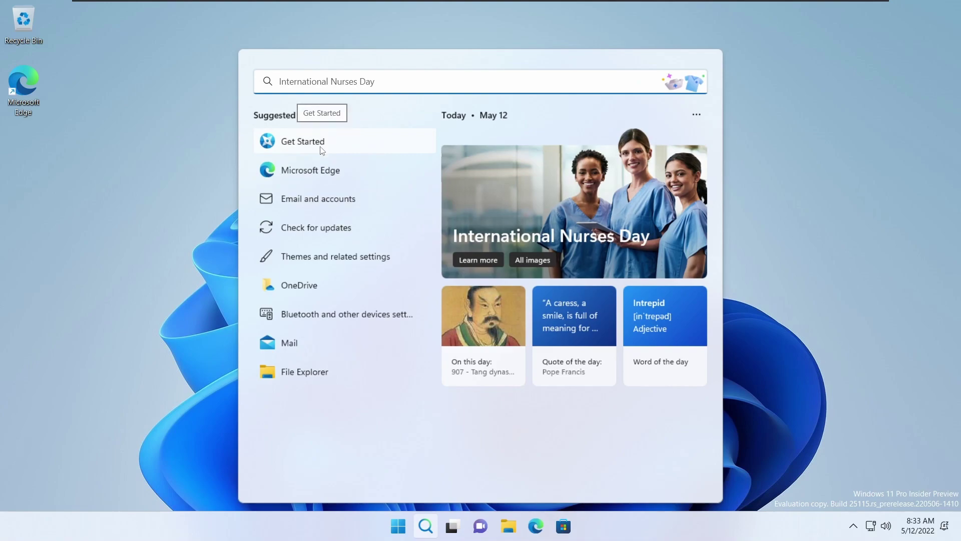
Add two new virtual desktops in Task View, remove both, and return to the desktop.
left_click(455, 530)
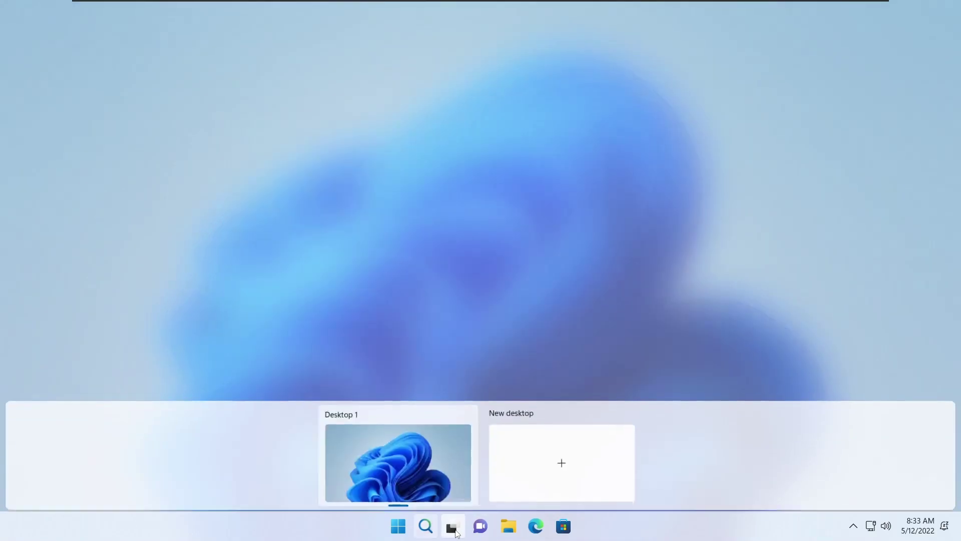
left_click(560, 458)
left_click(622, 457)
left_click(628, 410)
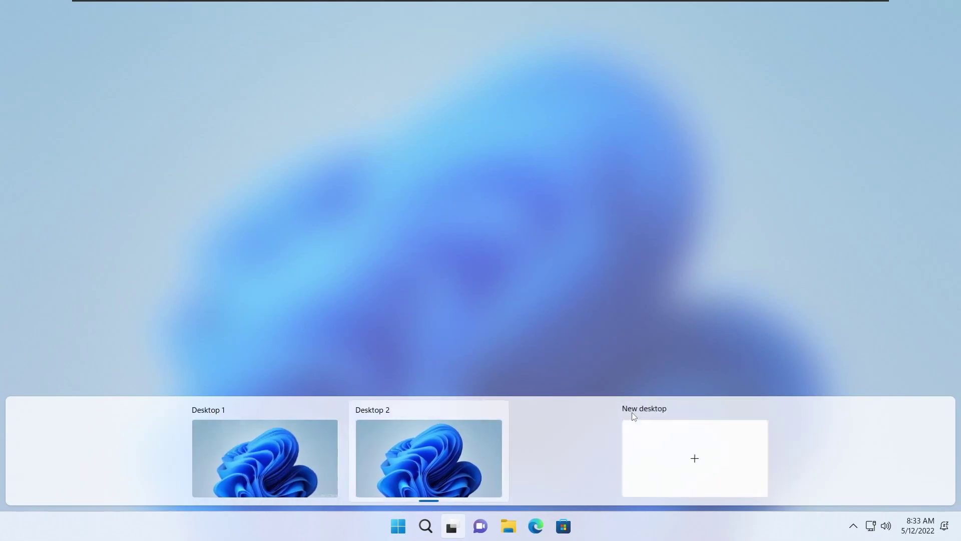
left_click(549, 410)
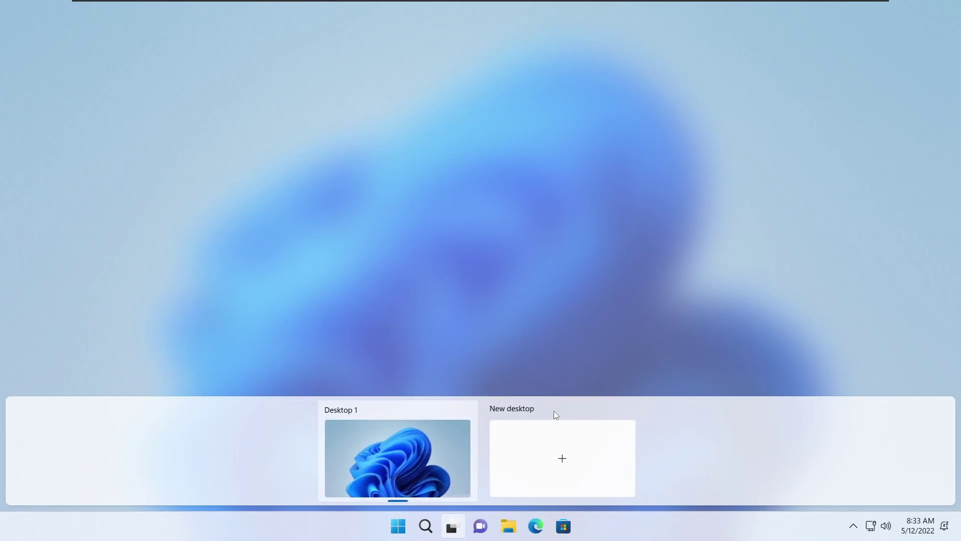
left_click(549, 320)
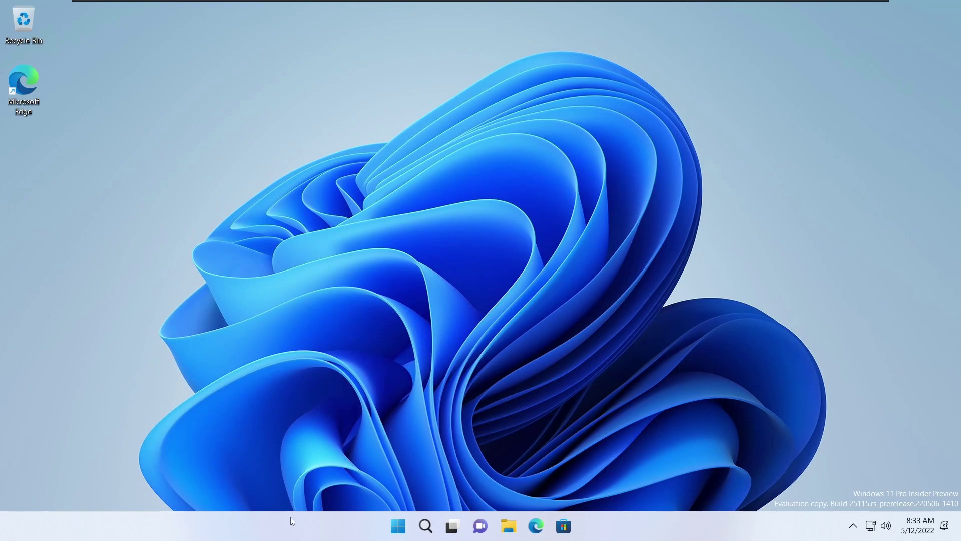
View the desktop's context menu with its submenus and the classic extended options, and dismiss it.
right_click(333, 414)
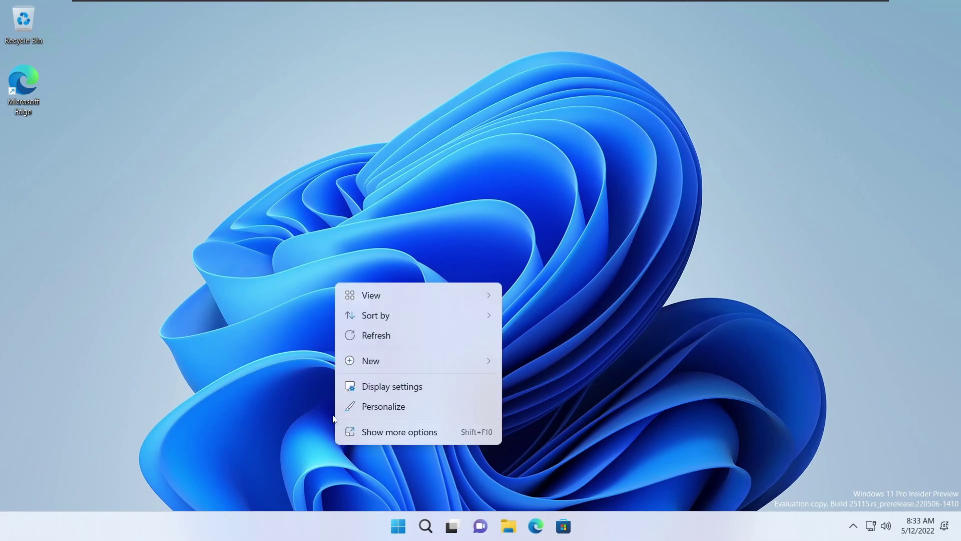
mouse_move(374, 299)
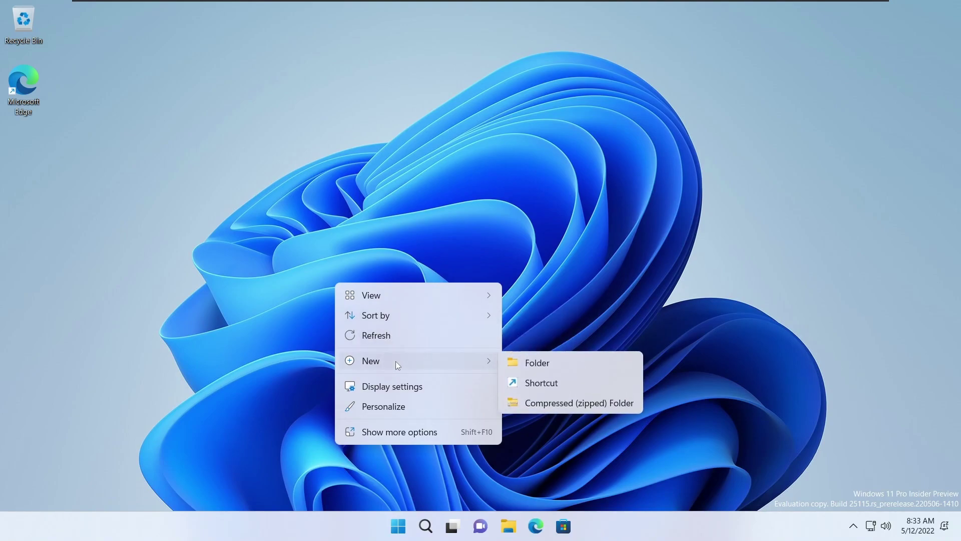
left_click(412, 429)
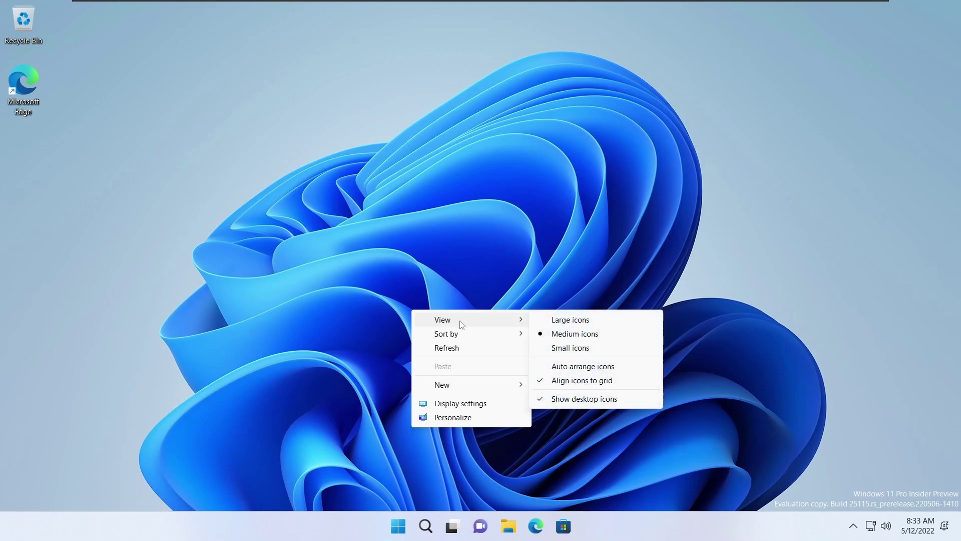
mouse_move(461, 340)
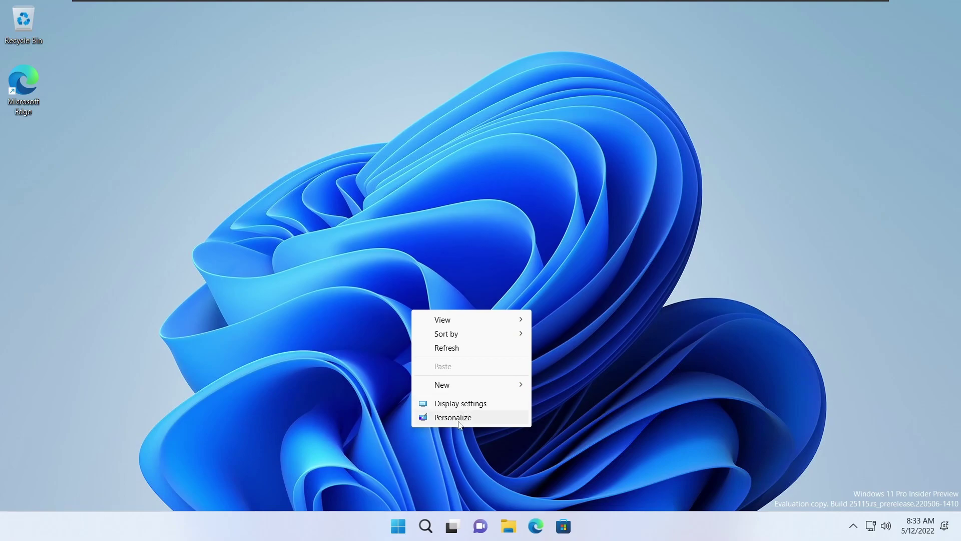
left_click(409, 444)
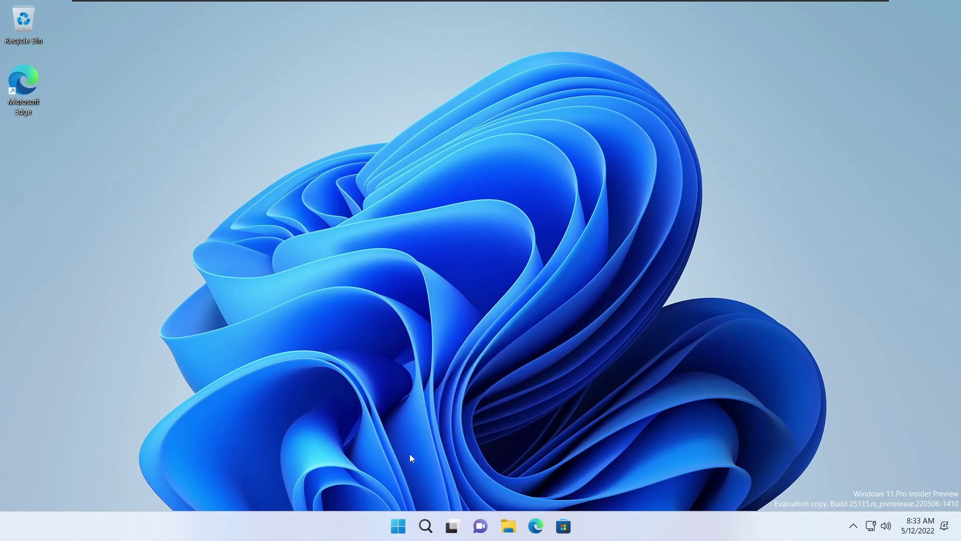
Launch Task Manager, move its window toward the middle of the desktop, and look through the running processes.
right_click(409, 529)
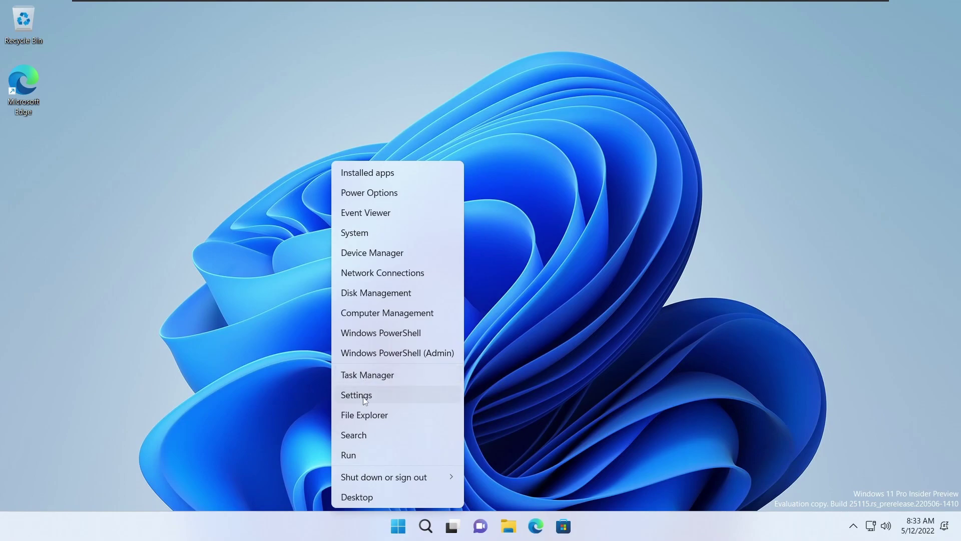
left_click(366, 376)
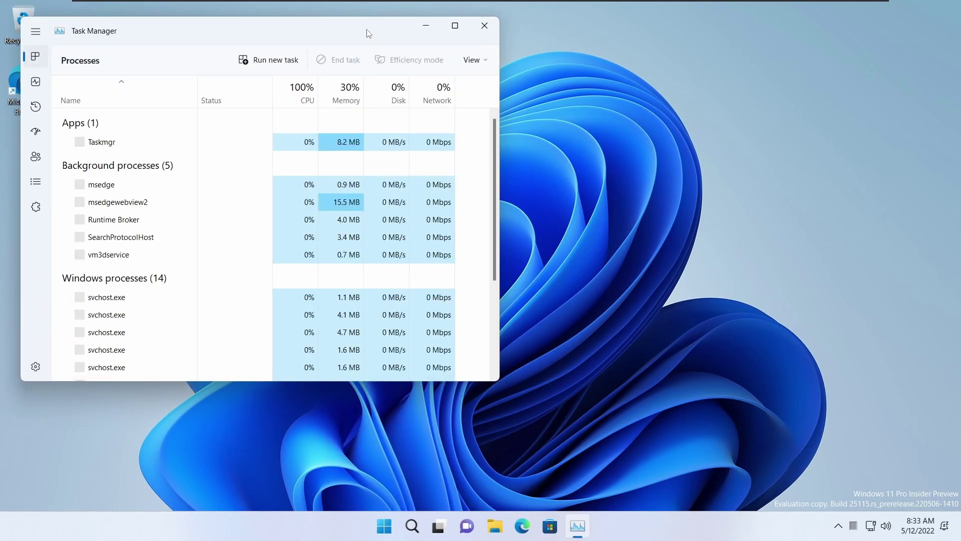
left_click_drag(367, 29, 517, 61)
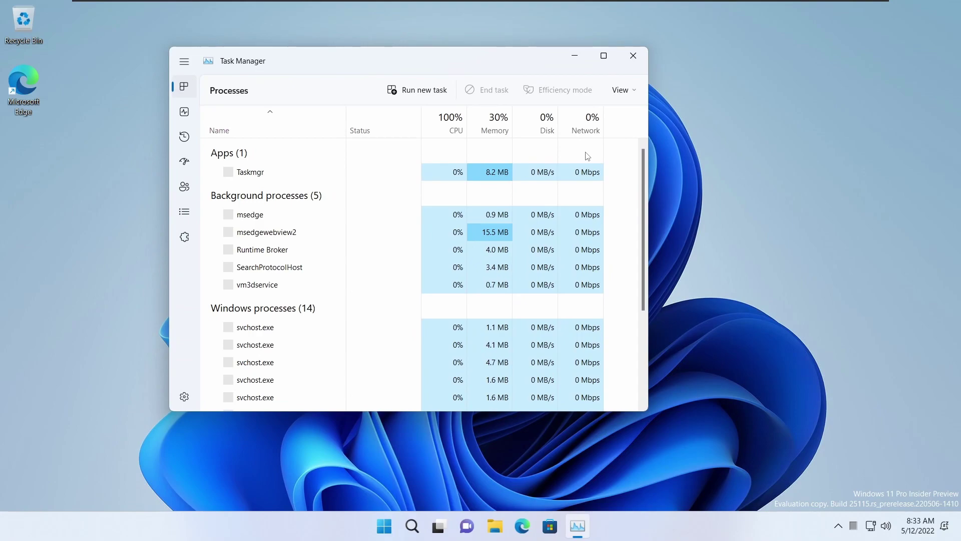
left_click_drag(642, 228, 642, 133)
scroll(484, 193, "down", 5)
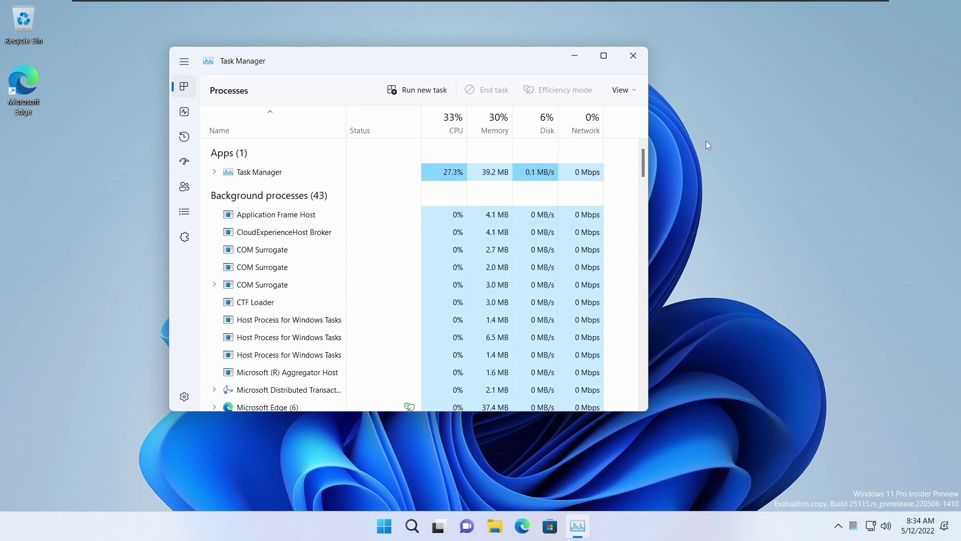
left_click_drag(644, 160, 644, 92)
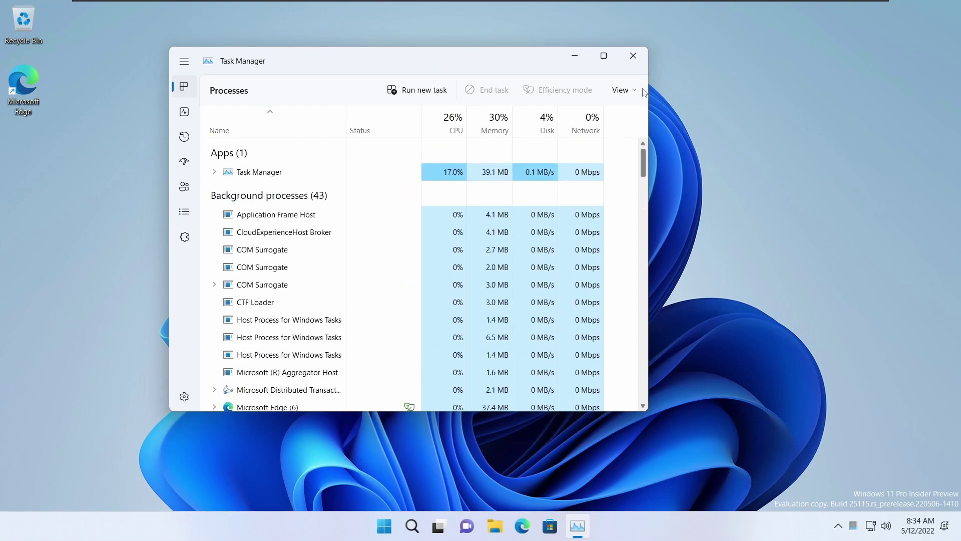
Show and hide Task Manager's page names, and view the CPU, Memory, Disk 0 and Ethernet performance graphs.
left_click(184, 62)
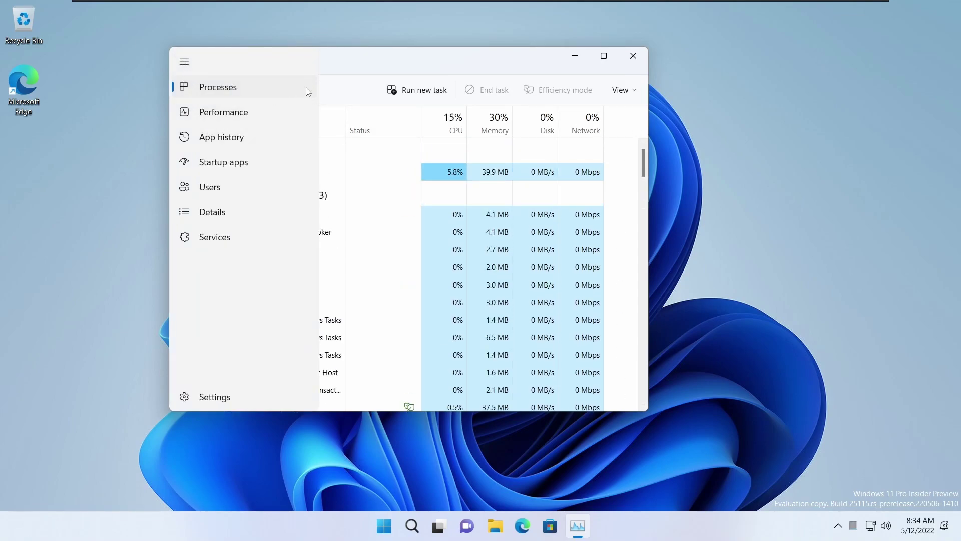
left_click(184, 62)
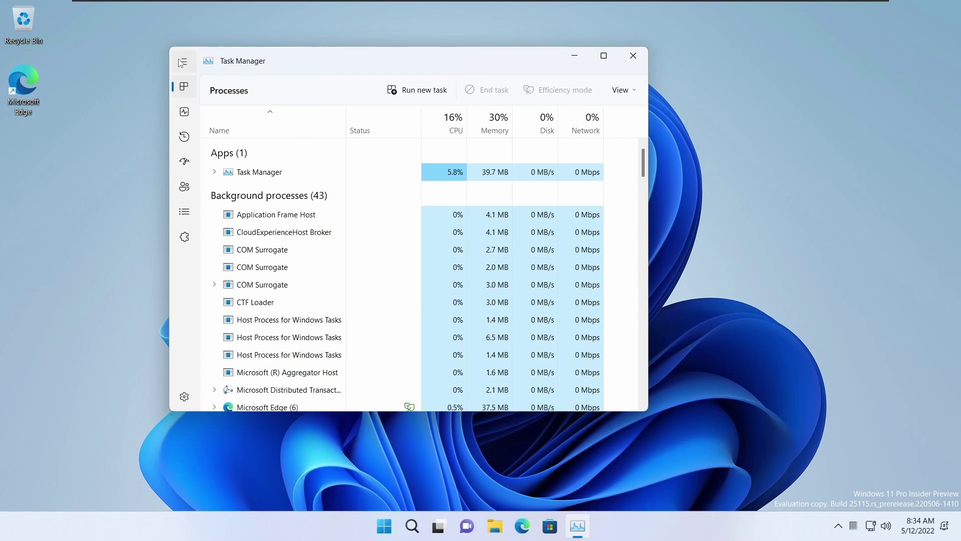
left_click(187, 108)
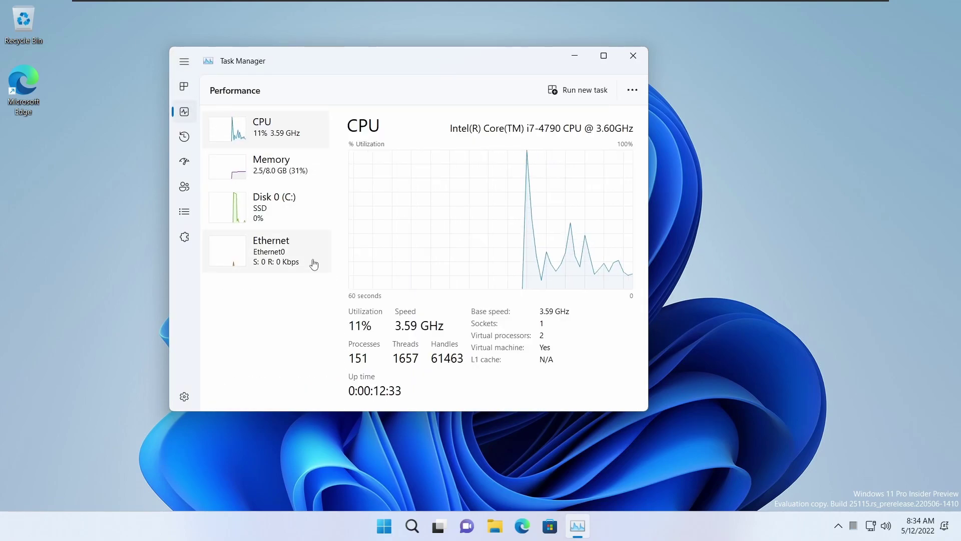
left_click(310, 160)
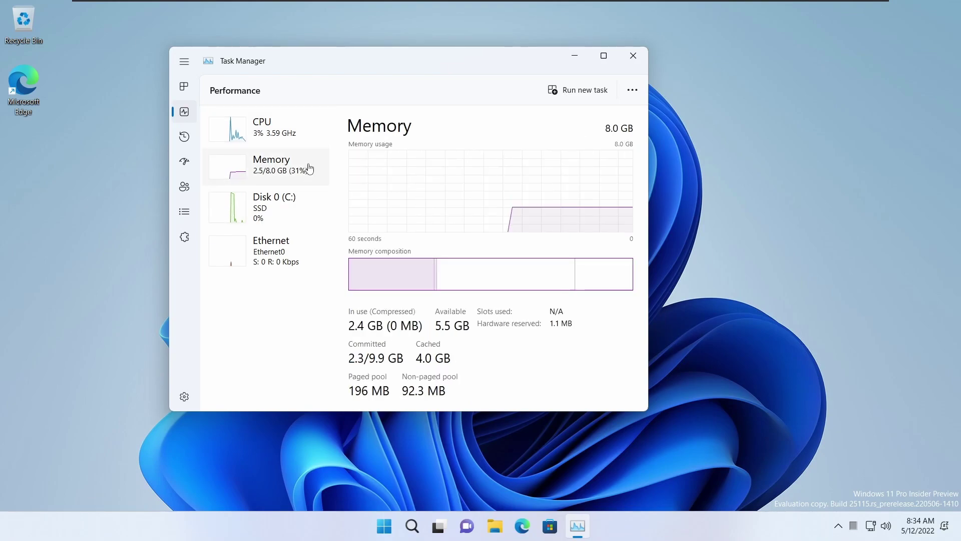
left_click(286, 209)
left_click(279, 261)
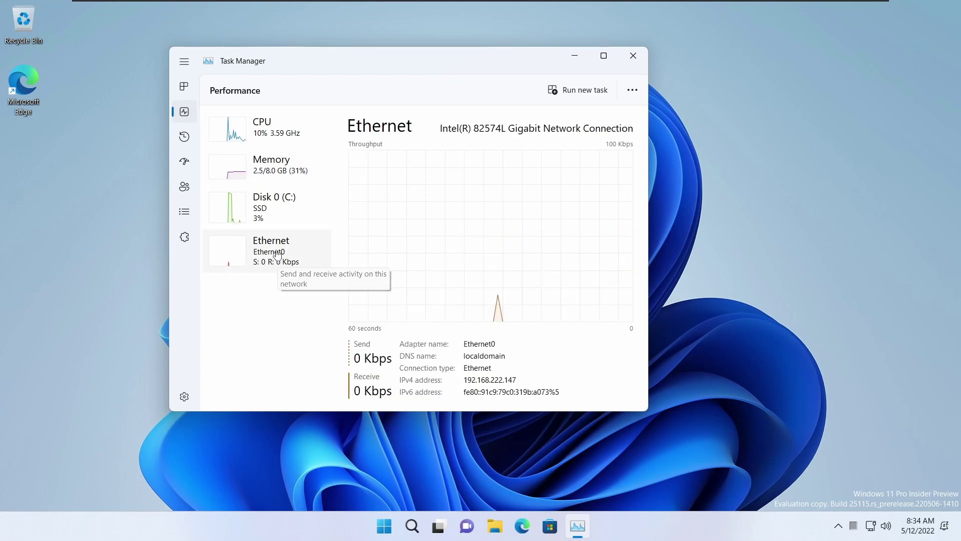
View Task Manager's App history, Startup apps, Users, Details, Services and Settings pages, and close it.
left_click(184, 137)
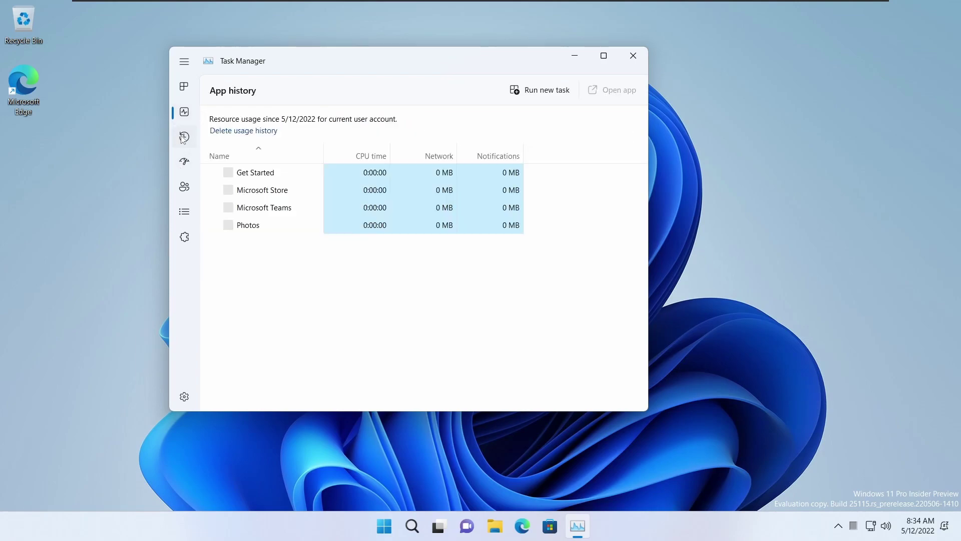
left_click(184, 161)
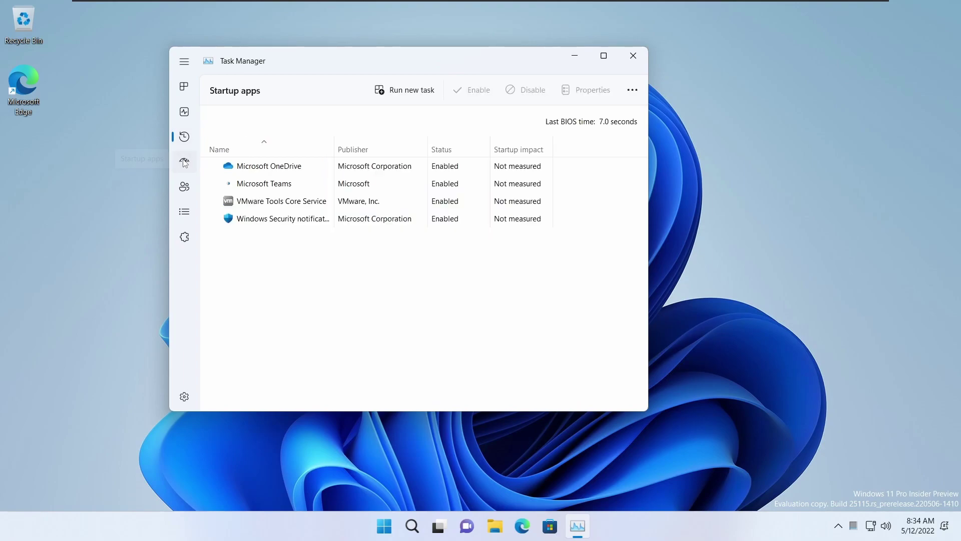
left_click(184, 189)
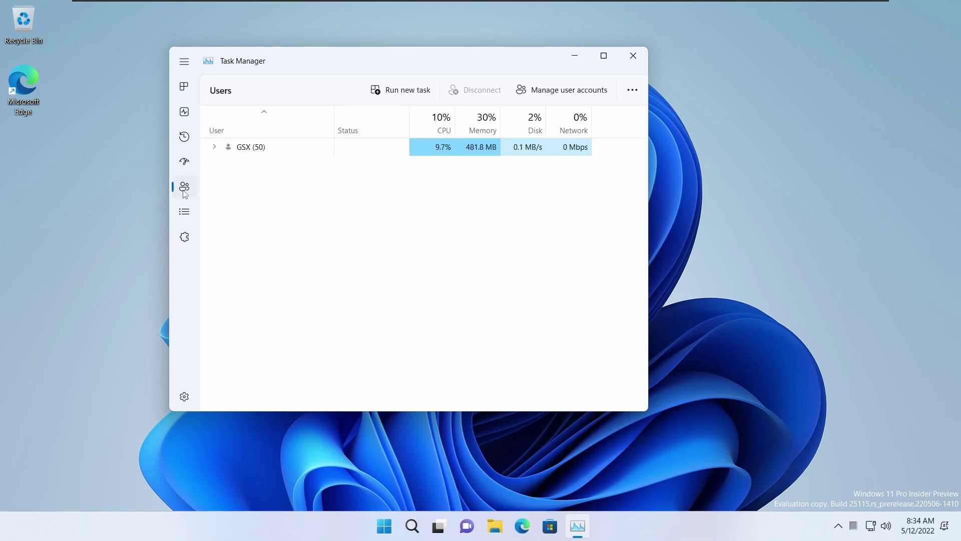
left_click(184, 211)
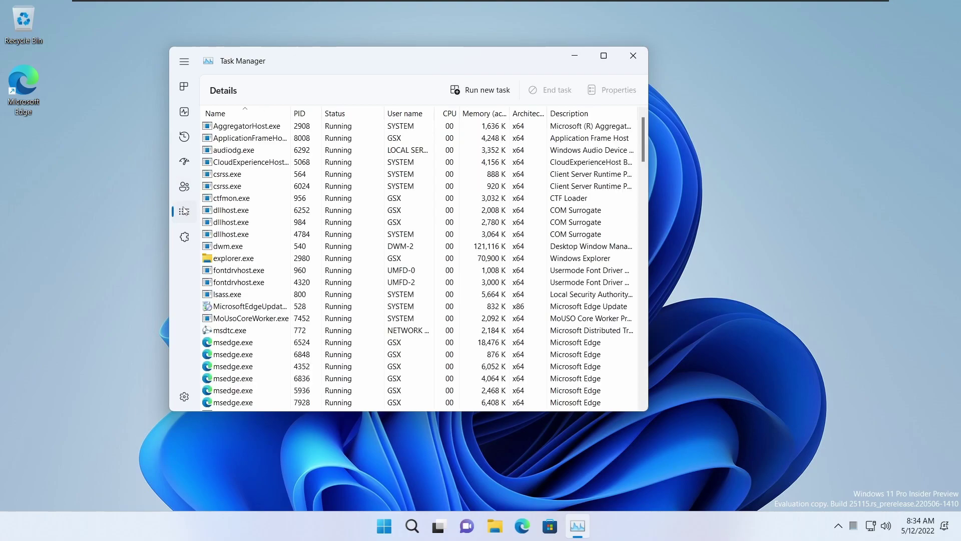
left_click(184, 237)
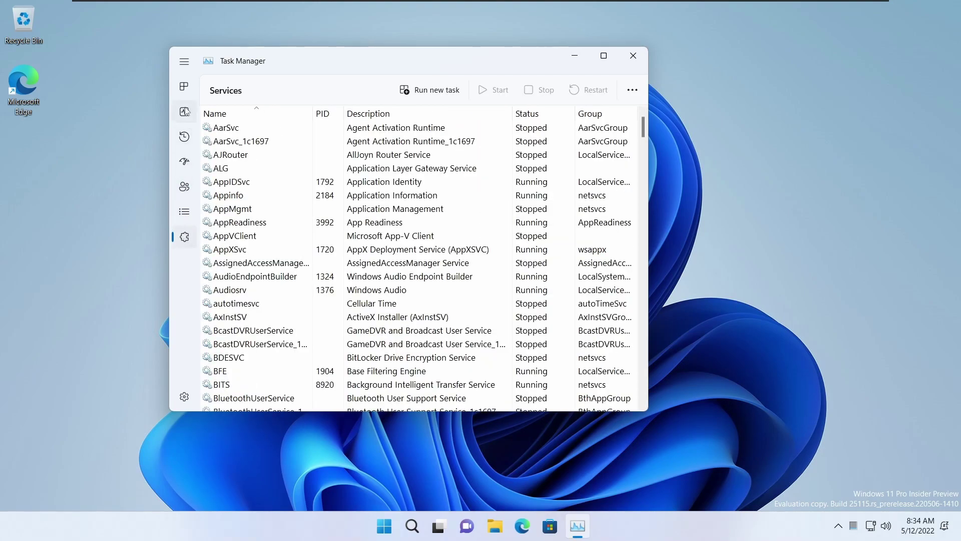
left_click(185, 89)
left_click(184, 395)
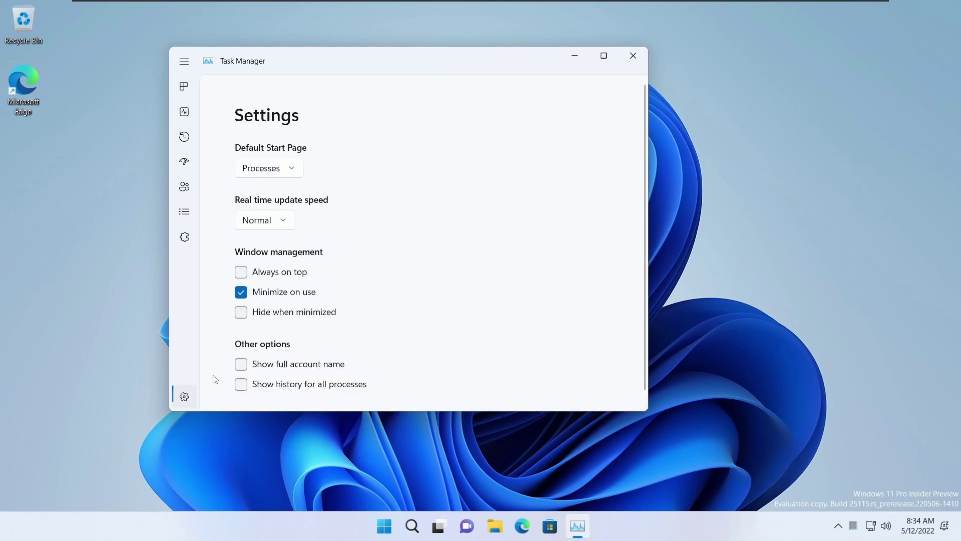
left_click(632, 56)
View the context menus of the Start button, the empty taskbar area, and the taskbar's File Explorer icon and its jump list entry.
right_click(398, 526)
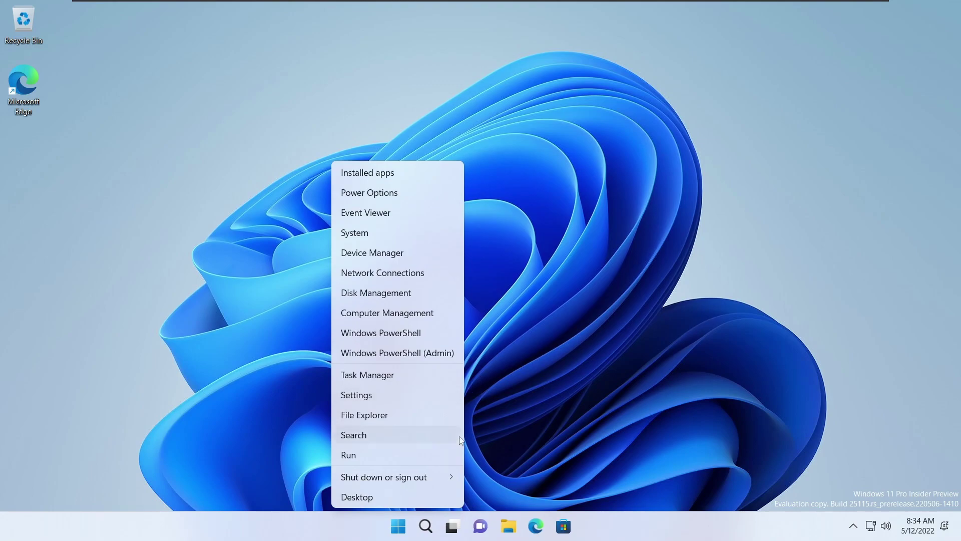
left_click(587, 398)
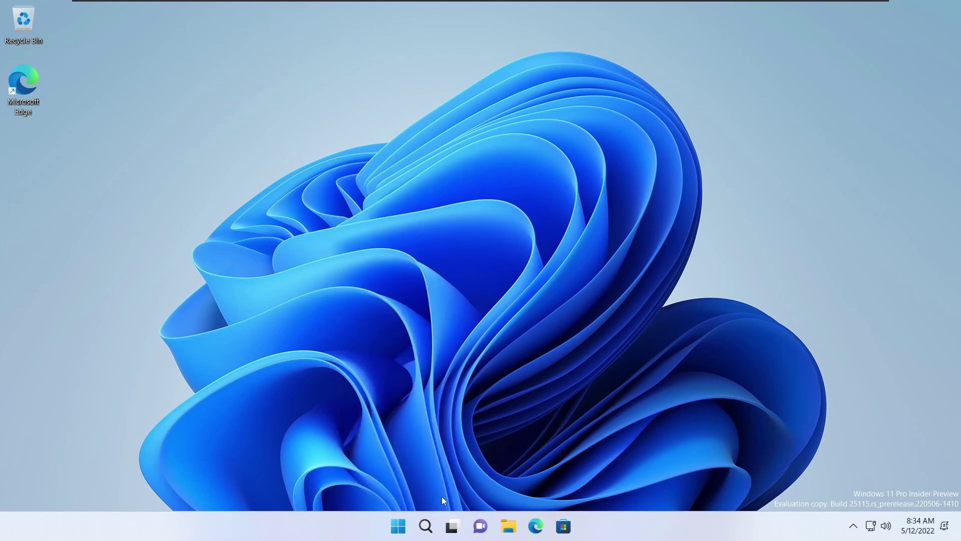
right_click(332, 522)
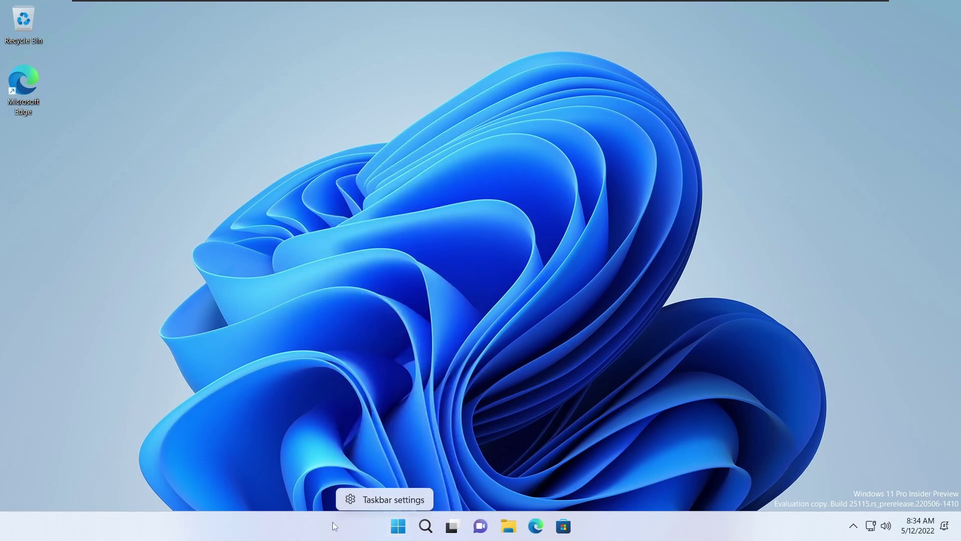
right_click(508, 526)
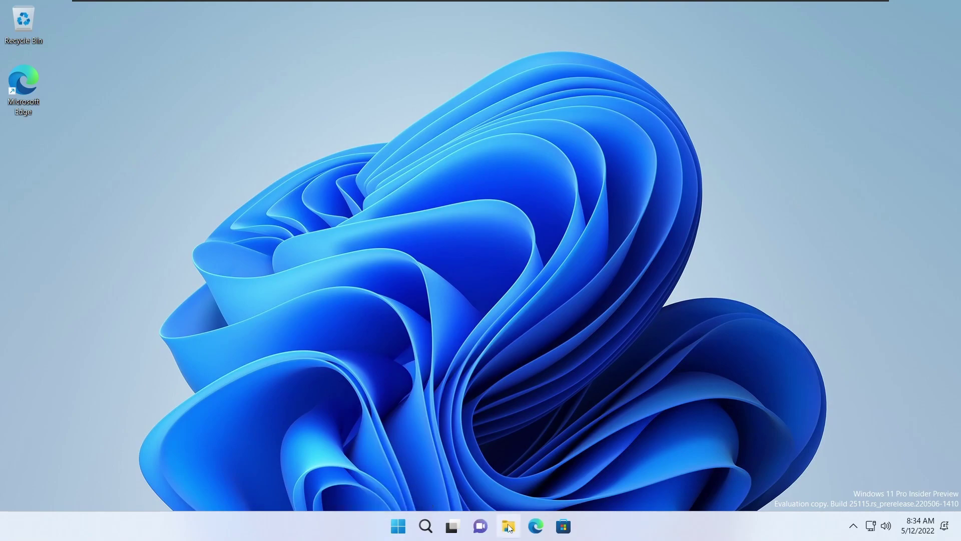
right_click(500, 474)
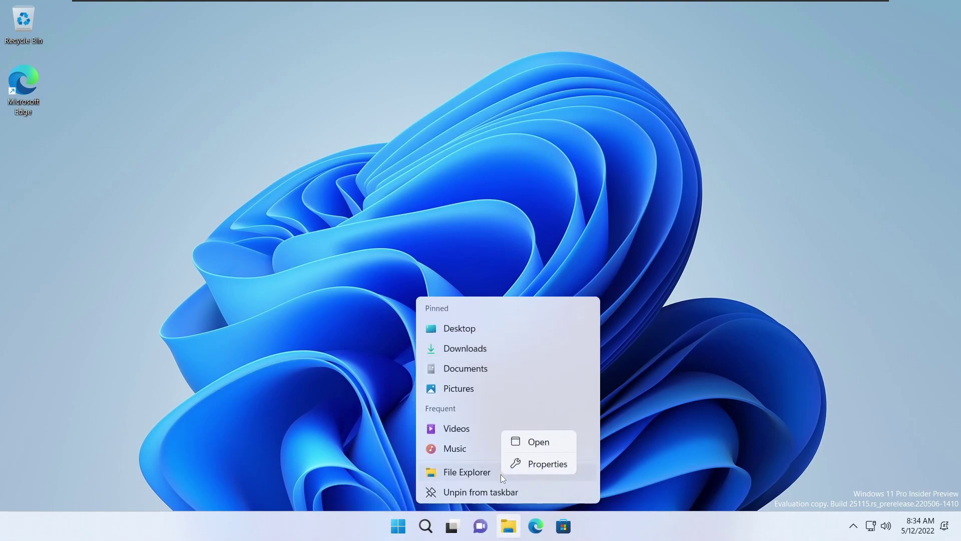
Dismiss the File Explorer icon's context menu and jump list, and view the Start menu's pinned and recommended apps.
left_click(599, 418)
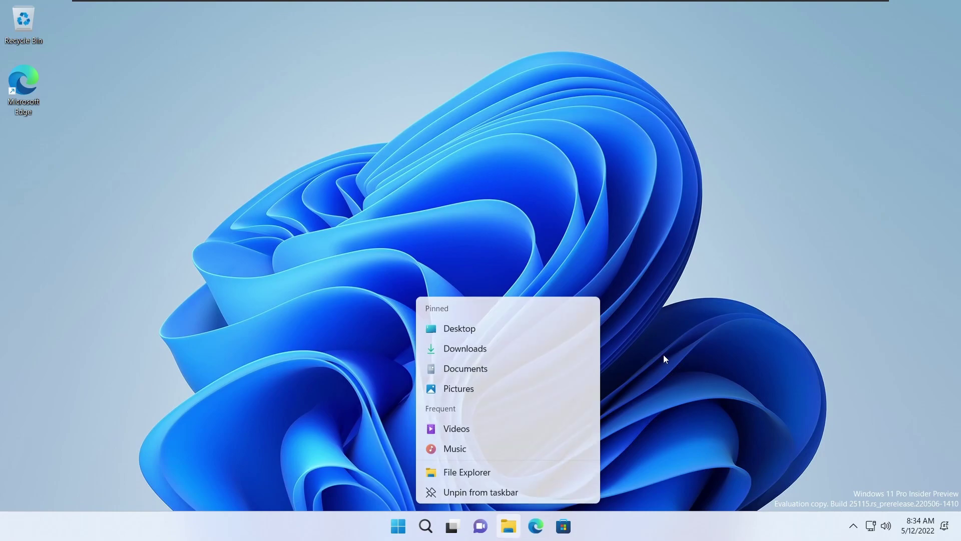
left_click(662, 354)
left_click(401, 523)
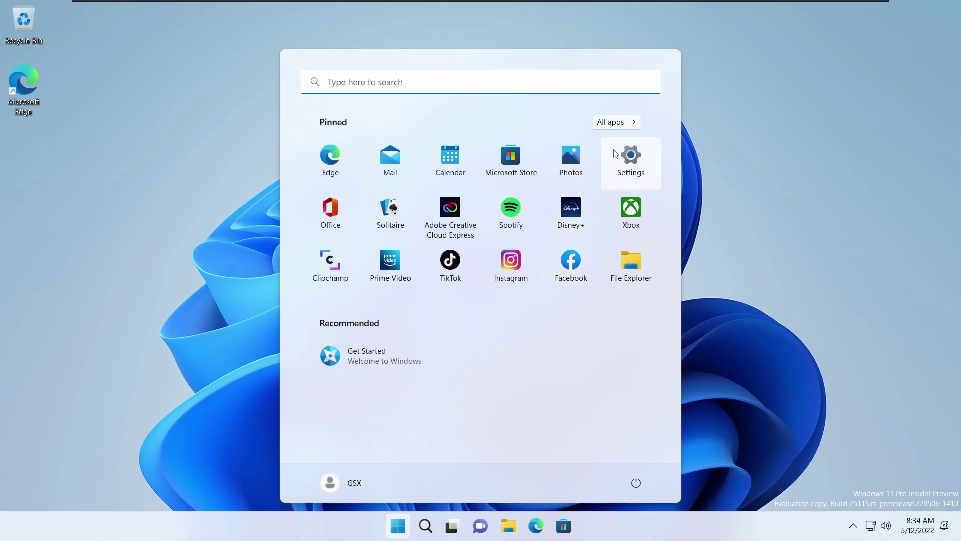
Search for msinfo32 to launch System Information, read through its System Summary, and close it.
left_click(433, 527)
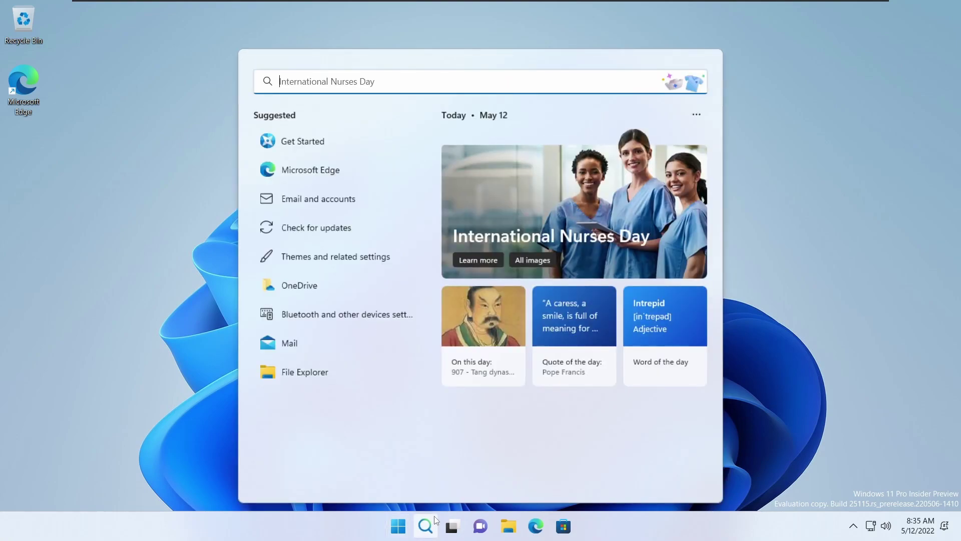
type("msinfo32")
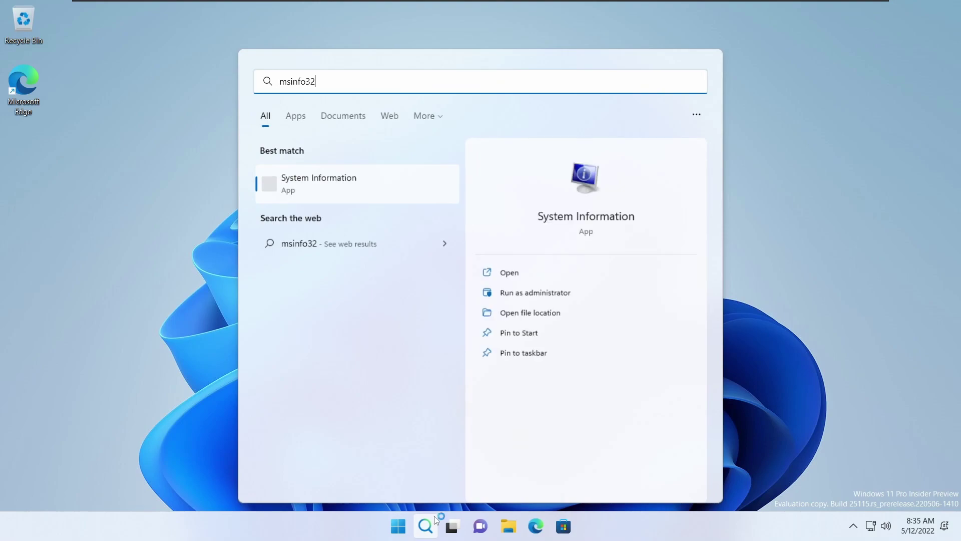
key("Return")
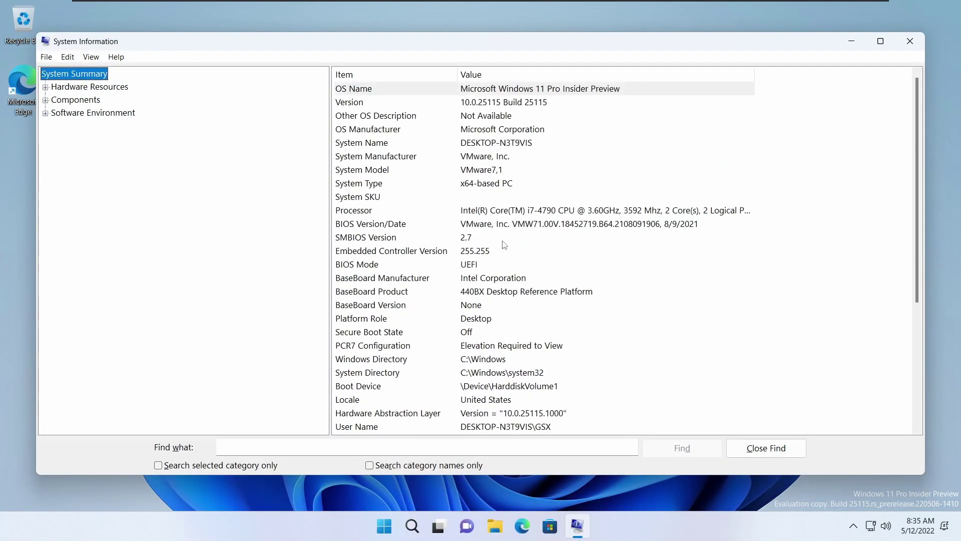
scroll(504, 244, "down", 5)
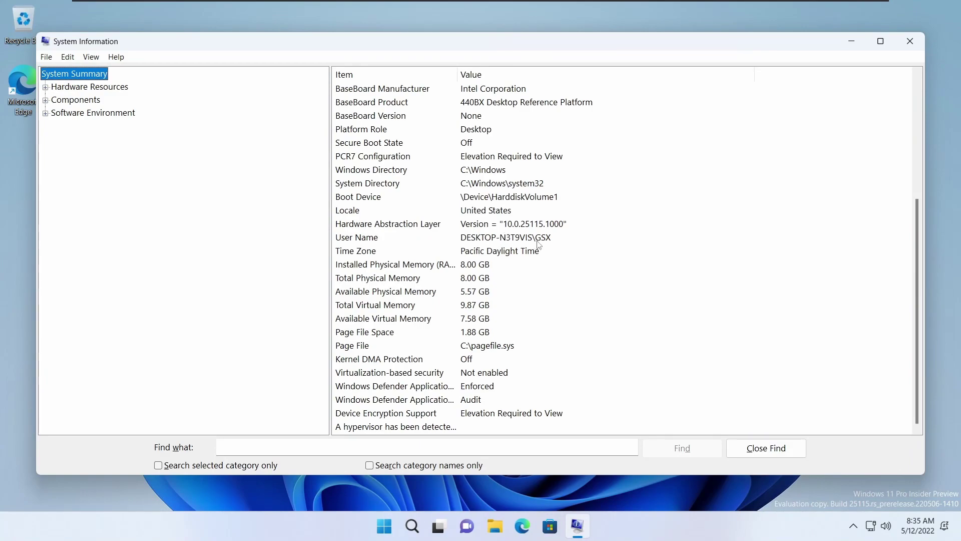
scroll(632, 246, "up", 5)
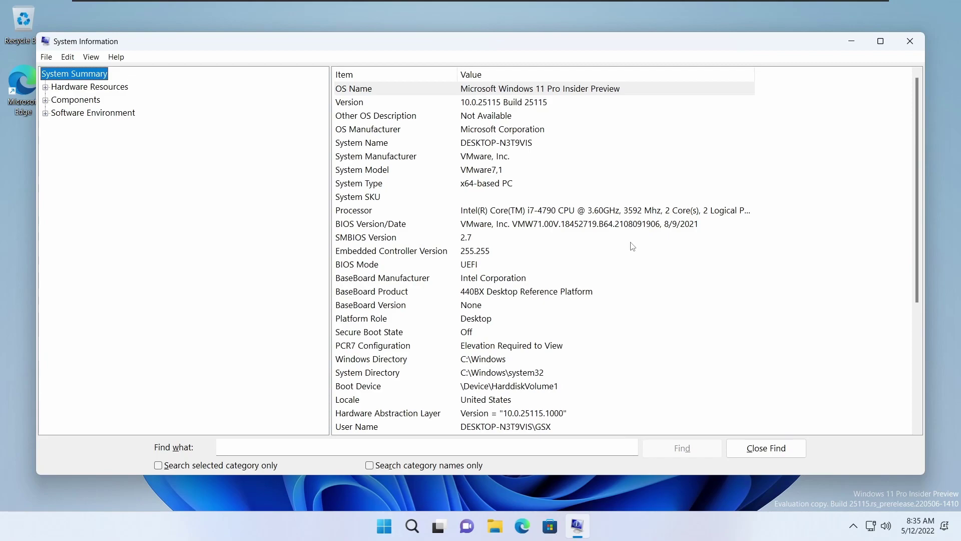
scroll(632, 247, "down", 5)
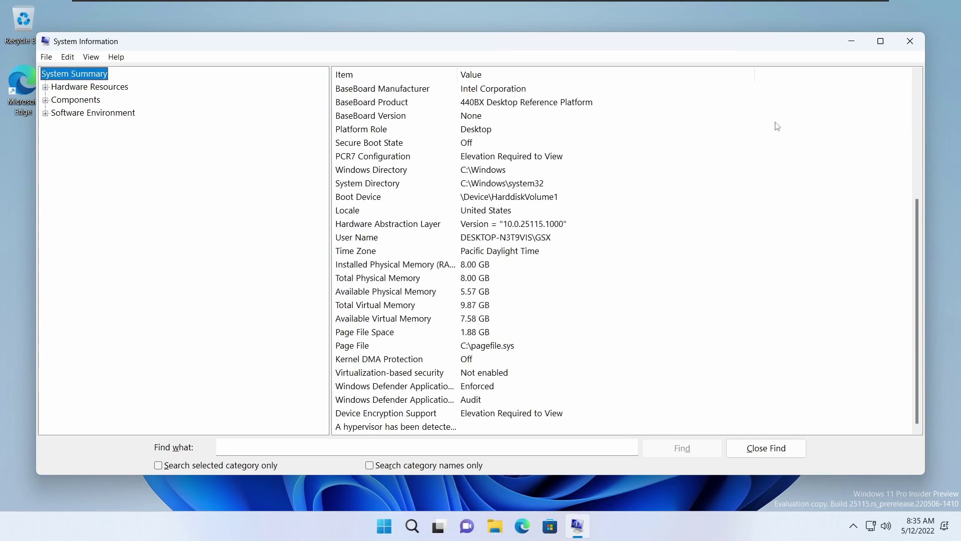
left_click(910, 41)
Search for regedi, launch Registry Editor with permission to make changes, and expand HKEY_LOCAL_MACHINE.
left_click(426, 526)
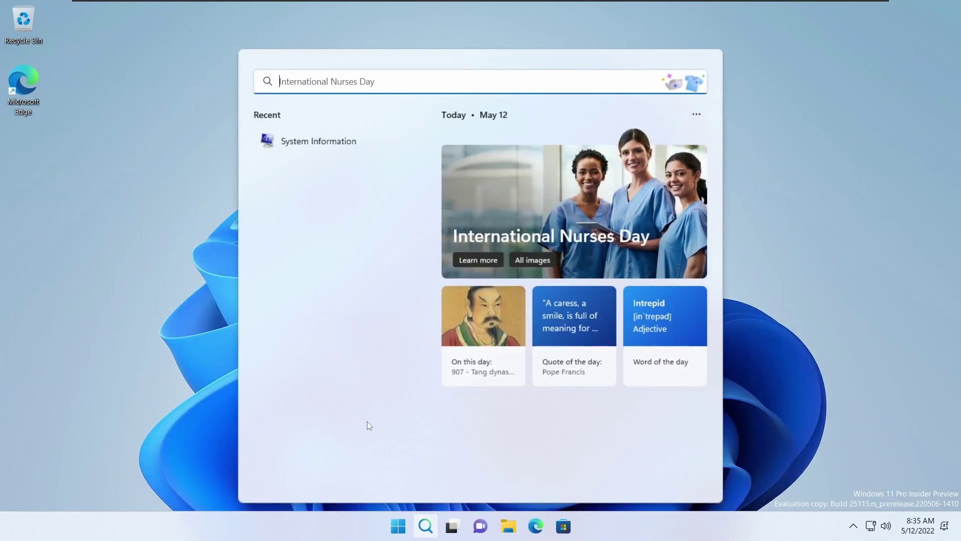
type("regedi")
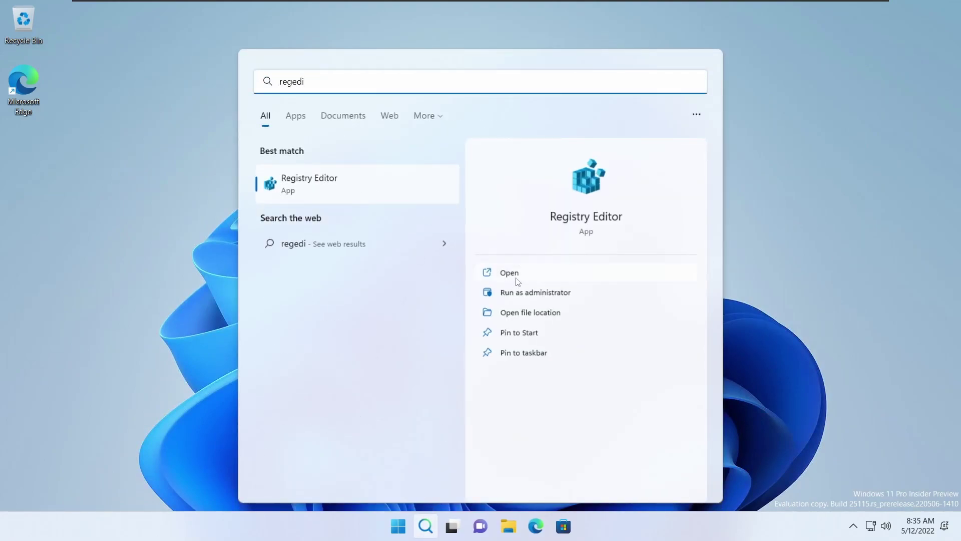
left_click(388, 193)
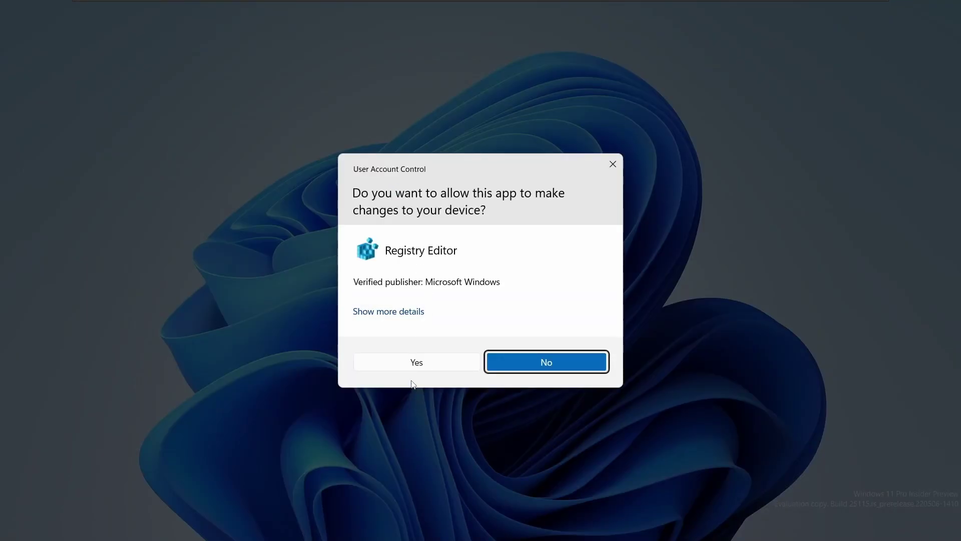
left_click(408, 358)
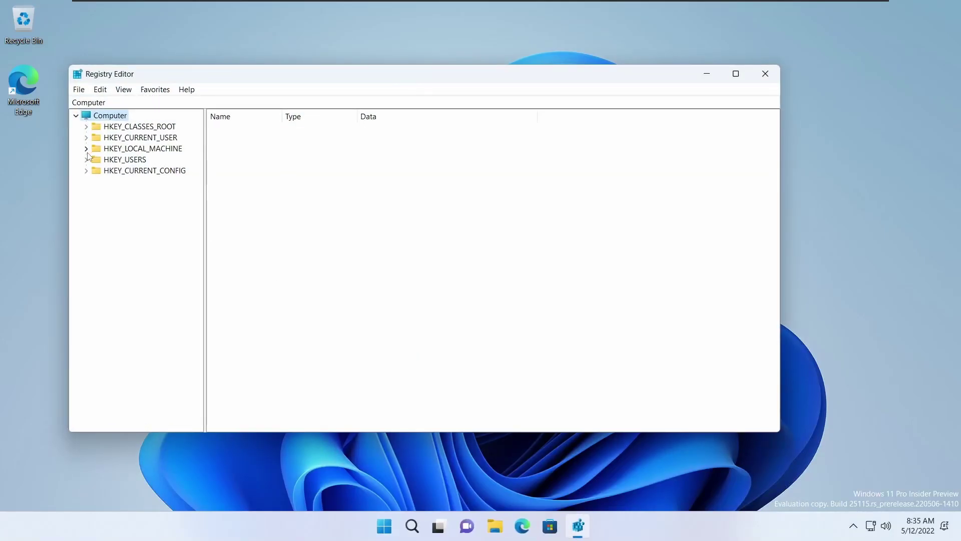
left_click(86, 149)
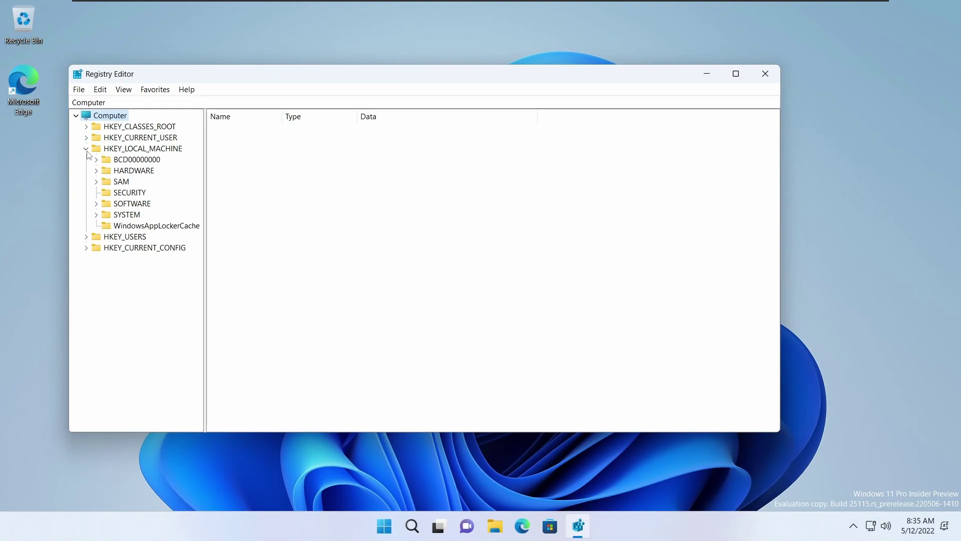
left_click(96, 214)
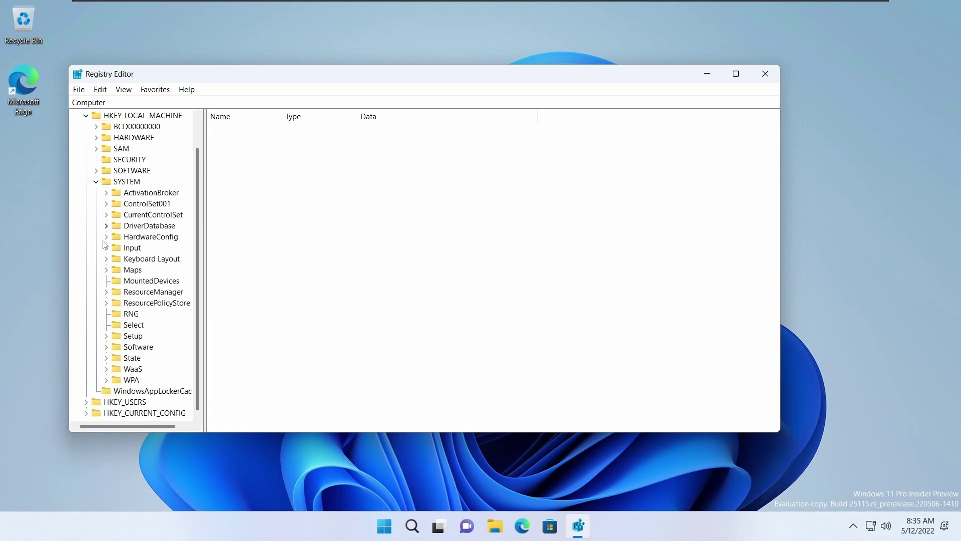
left_click(106, 346)
left_click(116, 357)
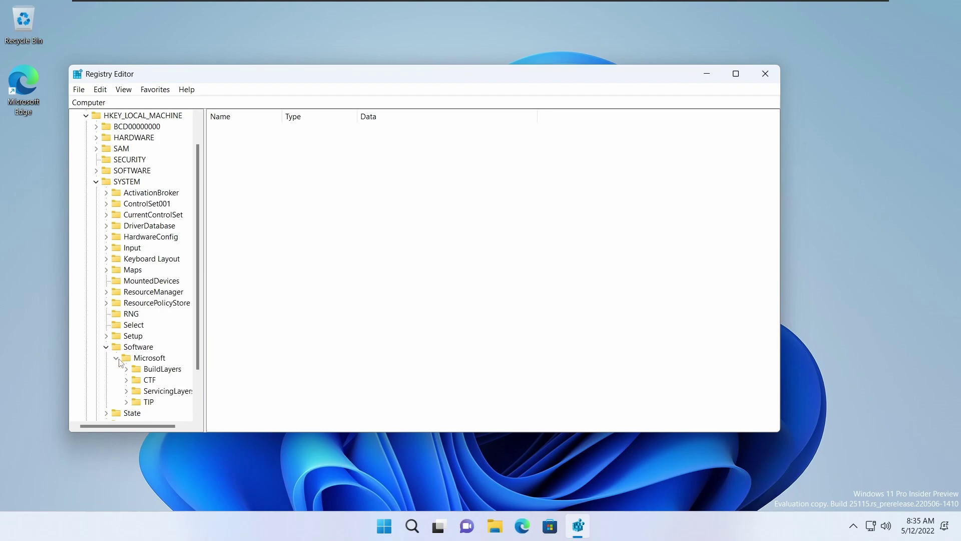
left_click(116, 358)
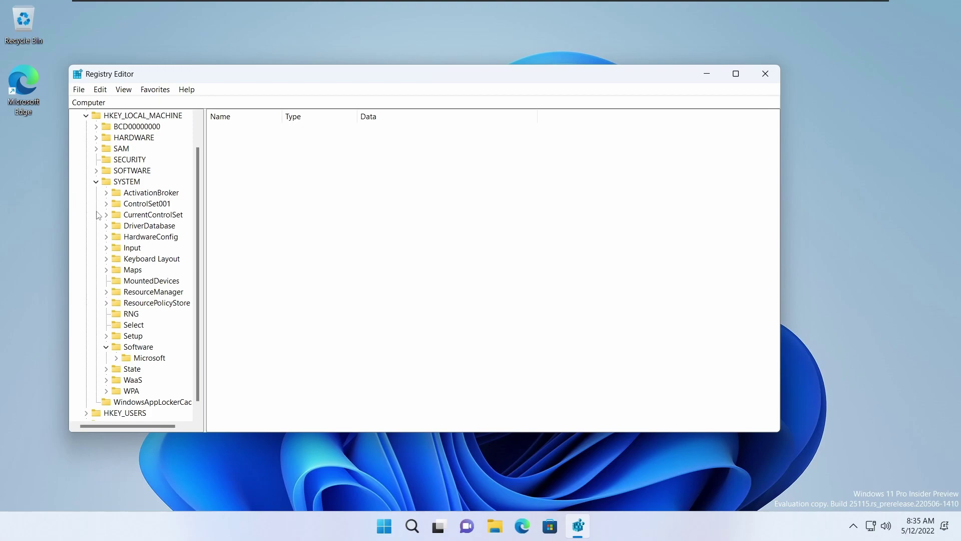
left_click(95, 183)
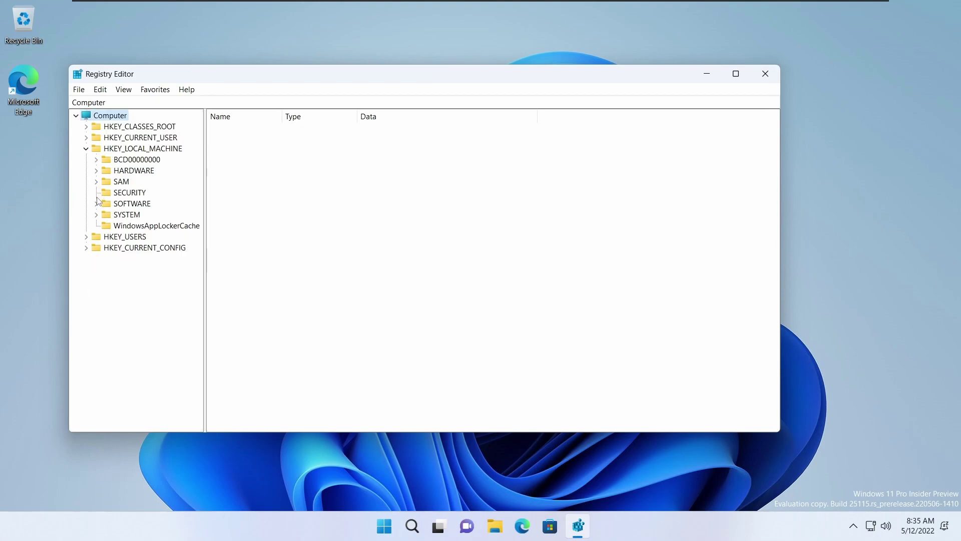
Browse to the key HKEY_LOCAL_MACHINE\SOFTWARE\Microsoft\Windows NT\CurrentVersion in the registry tree.
left_click(96, 203)
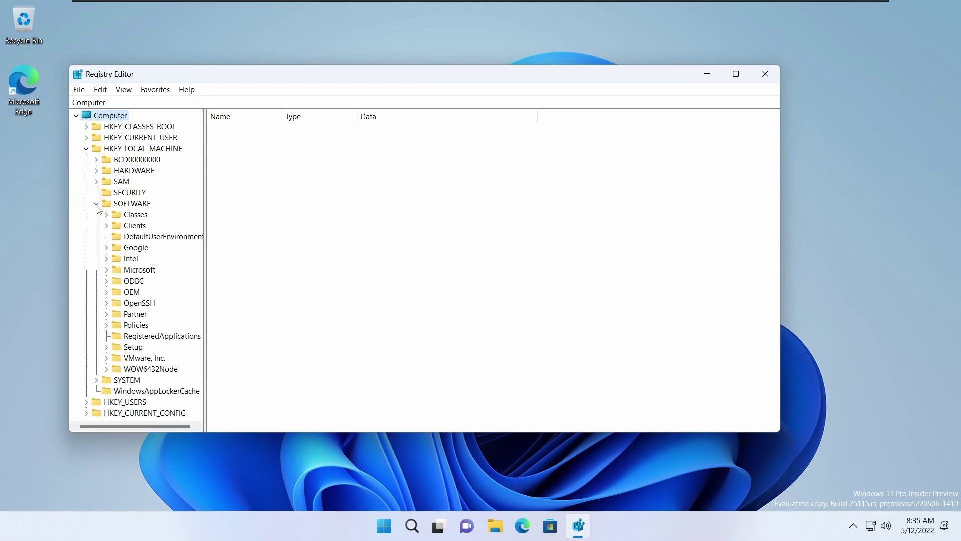
left_click(104, 269)
scroll(202, 240, "down", 15)
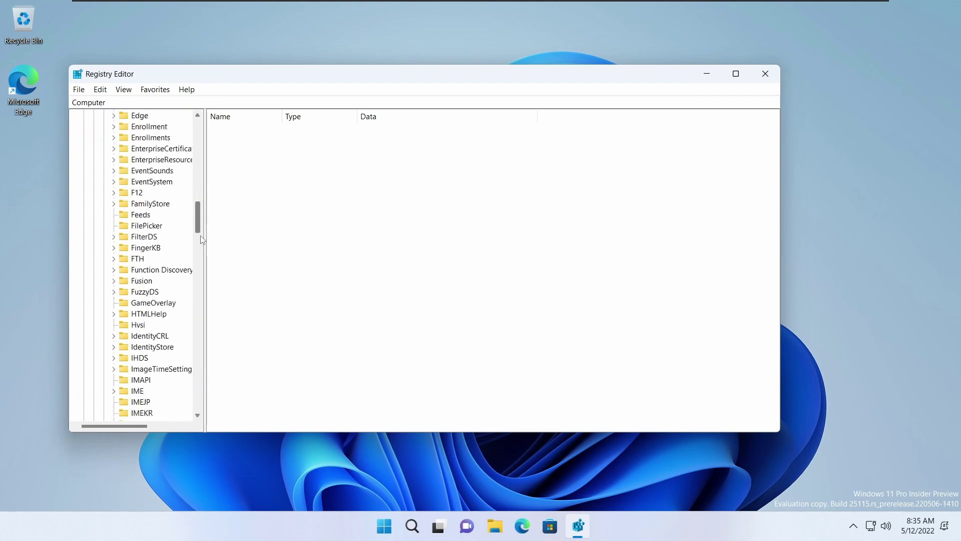
scroll(202, 239, "down", 20)
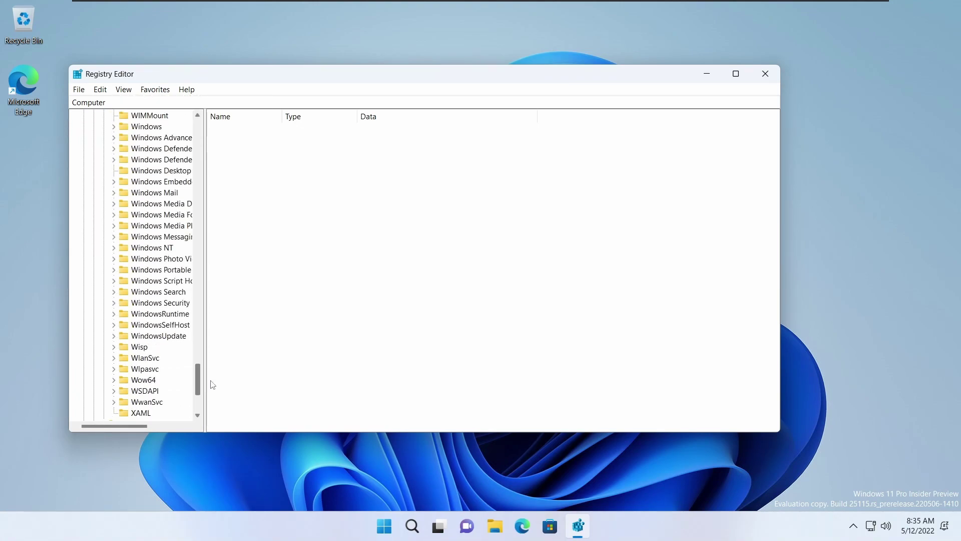
scroll(150, 270, "up", 1)
left_click(114, 292)
left_click(140, 296)
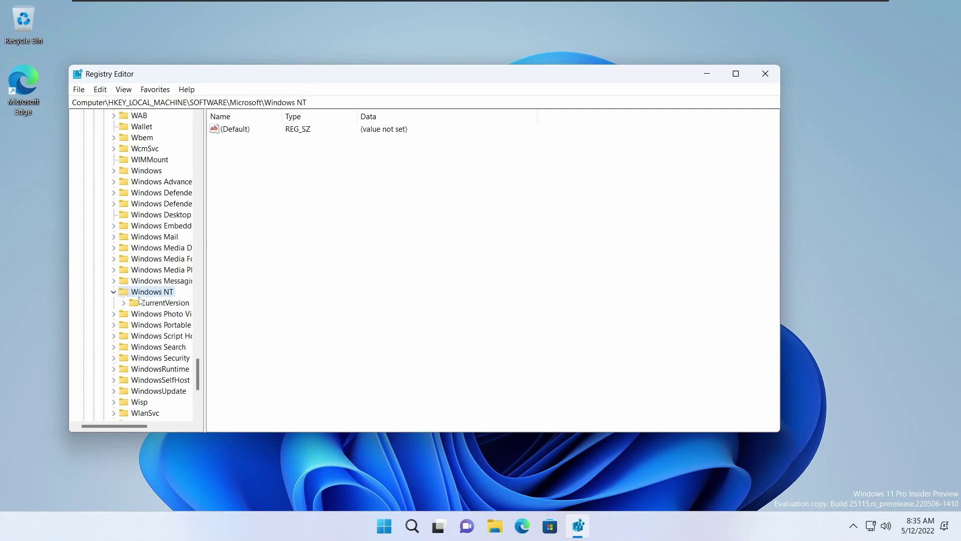
left_click(160, 303)
Examine the build, edition and version values of the CurrentVersion key, and close Registry Editor.
scroll(259, 314, "up", 3)
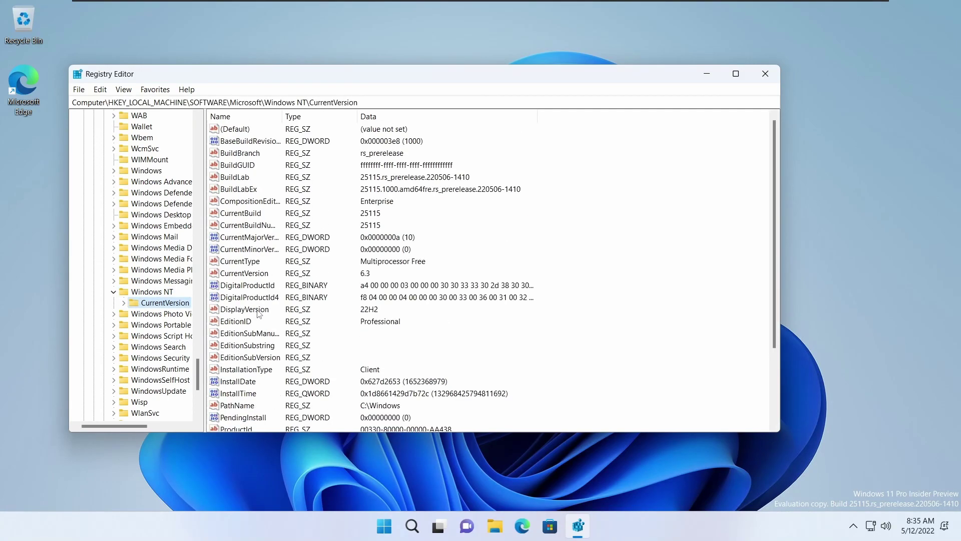
left_click(124, 303)
left_click(124, 116)
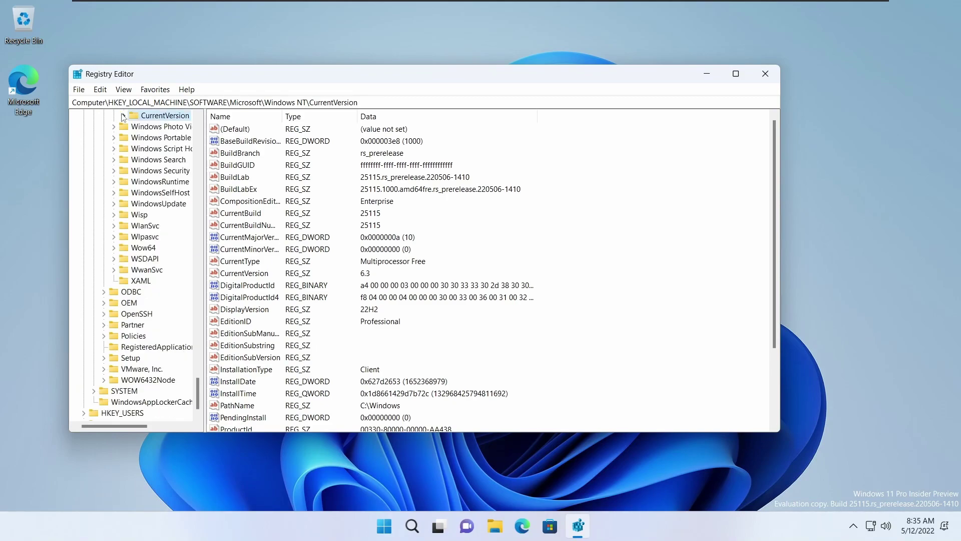
scroll(353, 224, "down", 3)
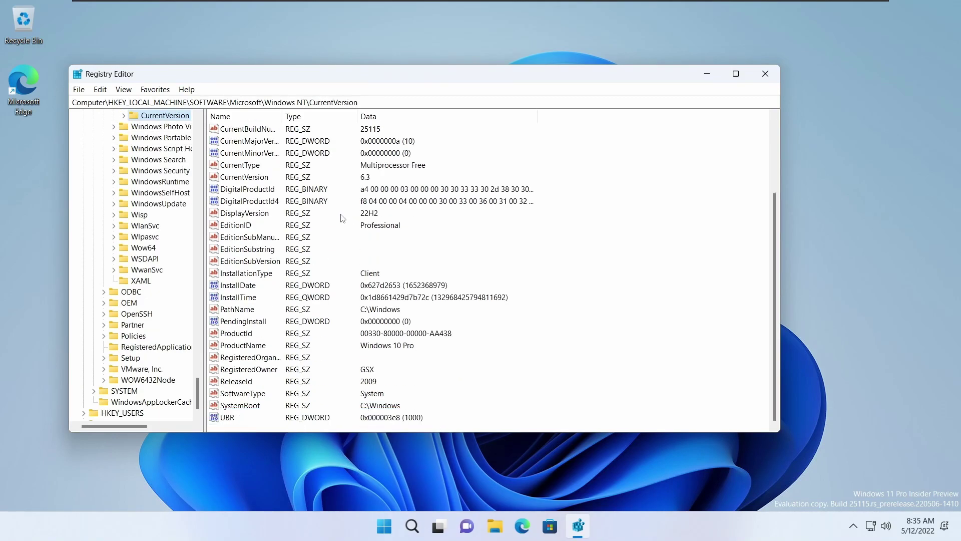
scroll(400, 296, "up", 2)
scroll(412, 309, "up", 1)
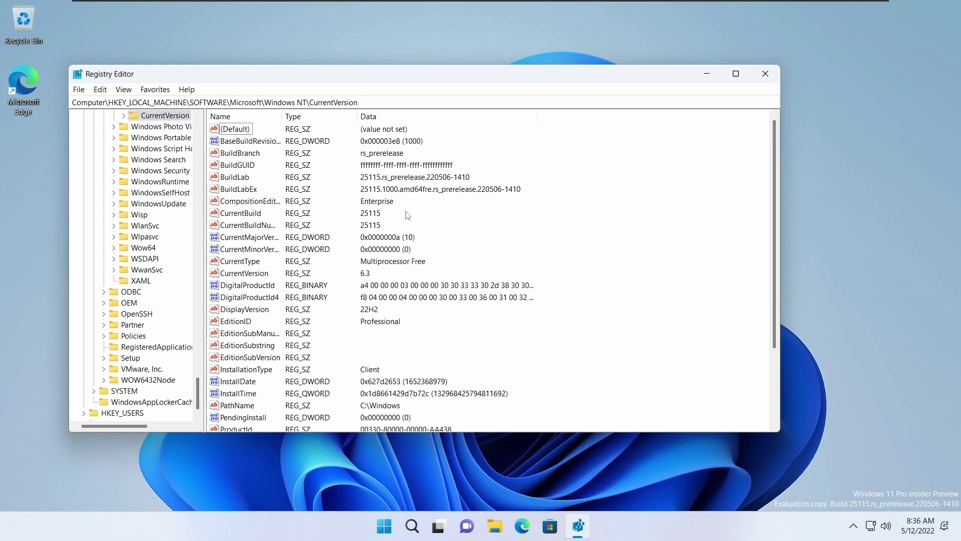
scroll(408, 215, "down", 3)
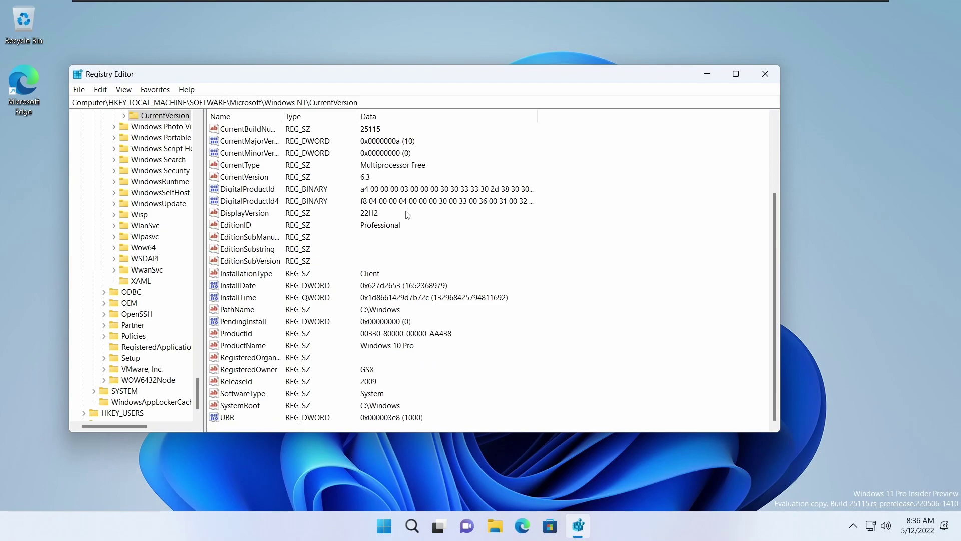
scroll(408, 215, "up", 1)
scroll(590, 287, "up", 2)
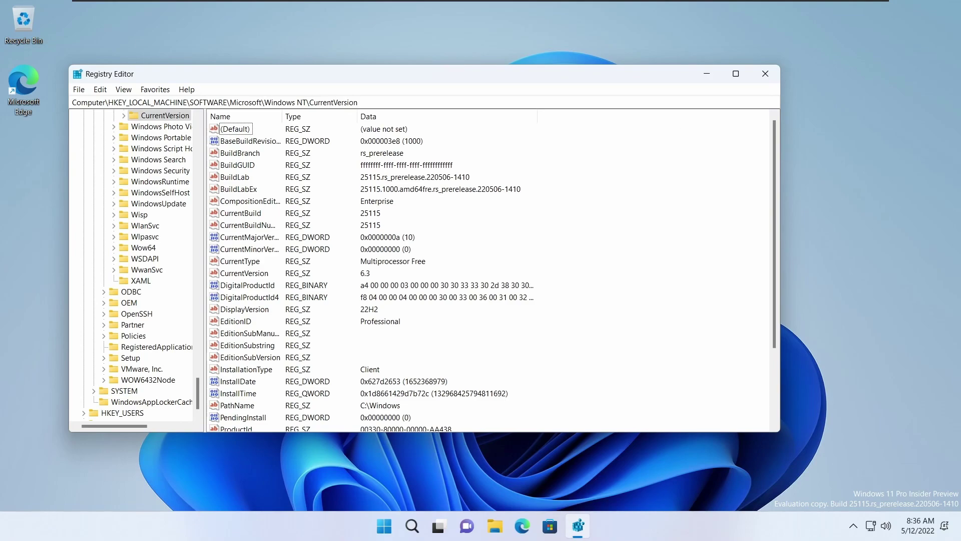
left_click(765, 73)
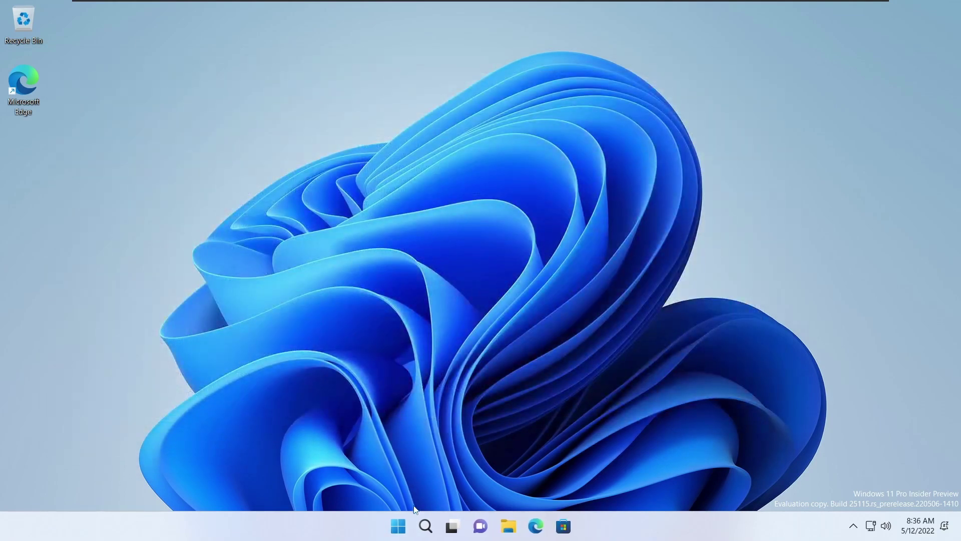
Search for and run winver, and move the About Windows dialog to the middle of the desktop.
left_click(425, 523)
type("winver")
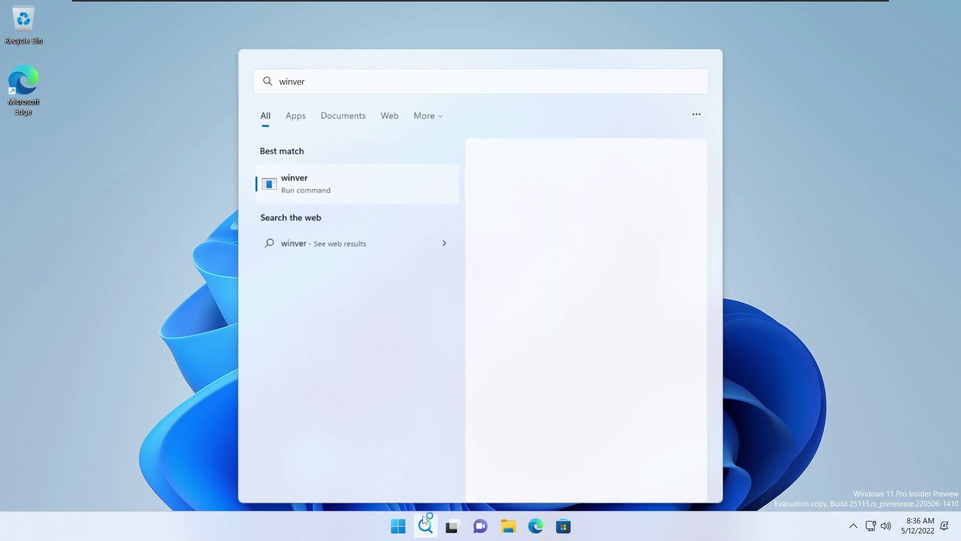
key("Return")
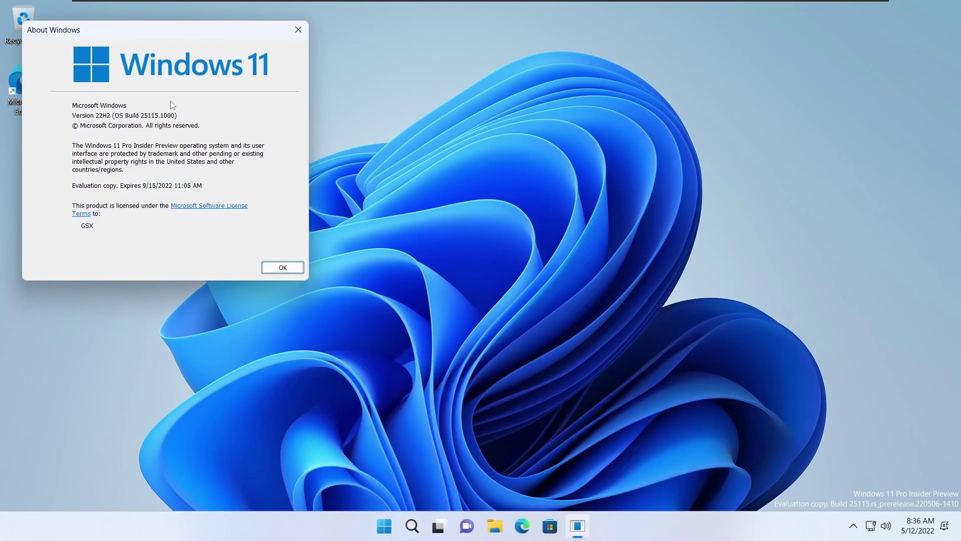
left_click_drag(182, 37, 492, 149)
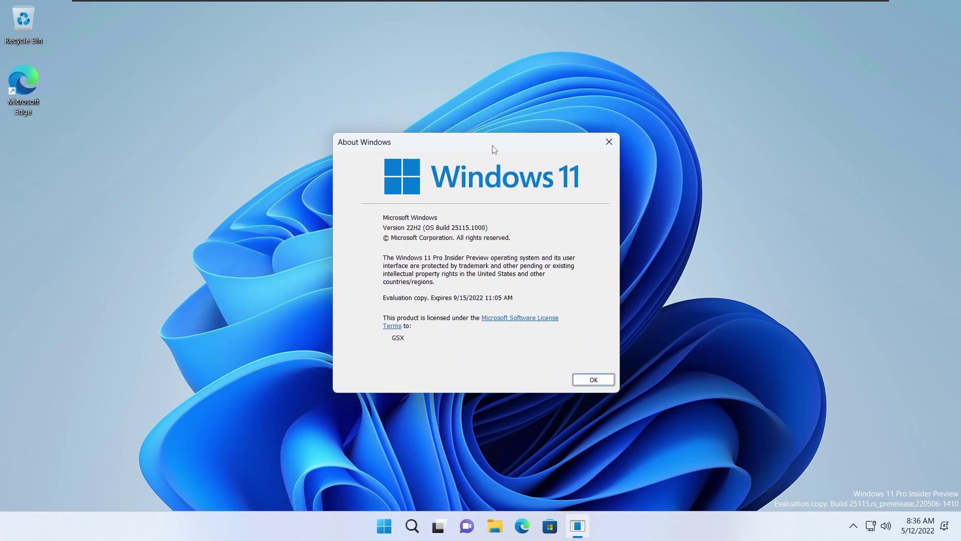